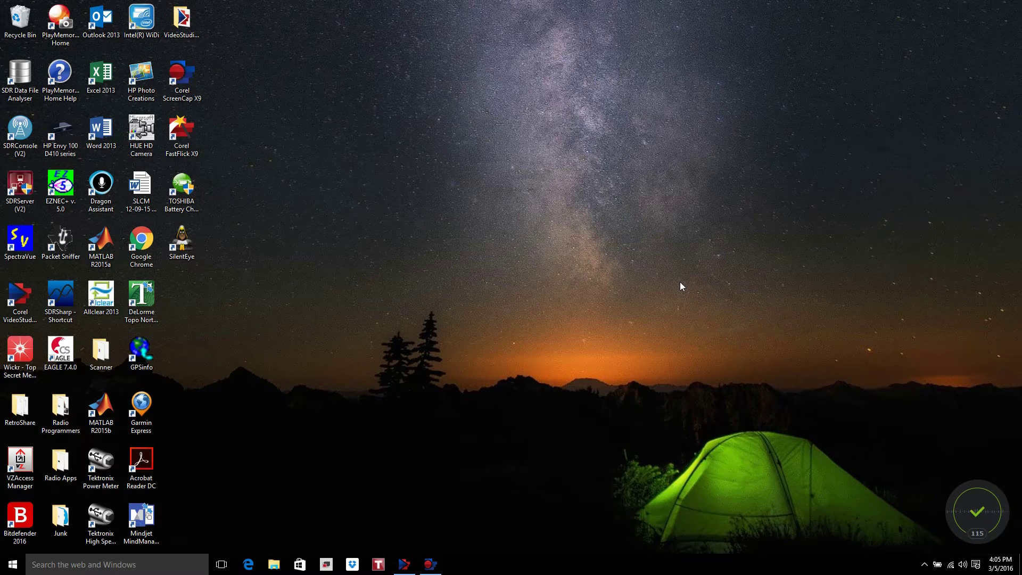
Step: Open Microsoft Edge and search the web for "virtual audio cable"
{"action": "left_click", "coordinate": [250, 565]}
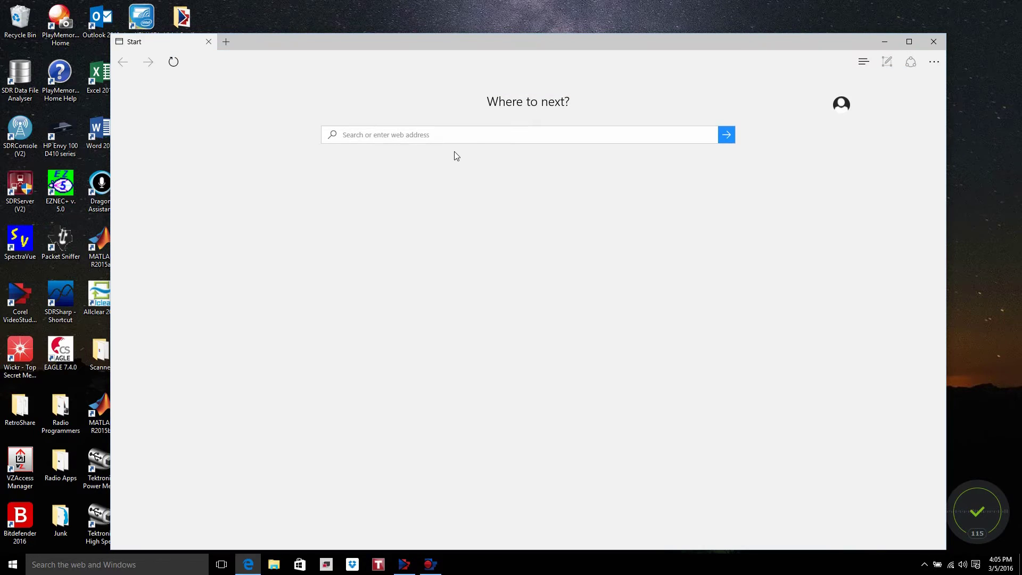
{"action": "type", "text": "virtu"}
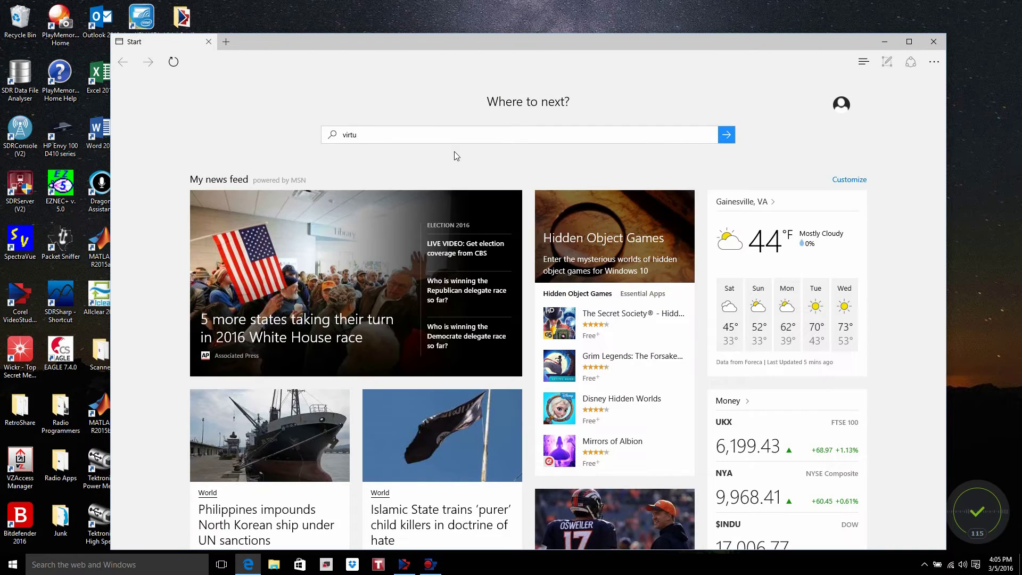
{"action": "type", "text": "al audio "}
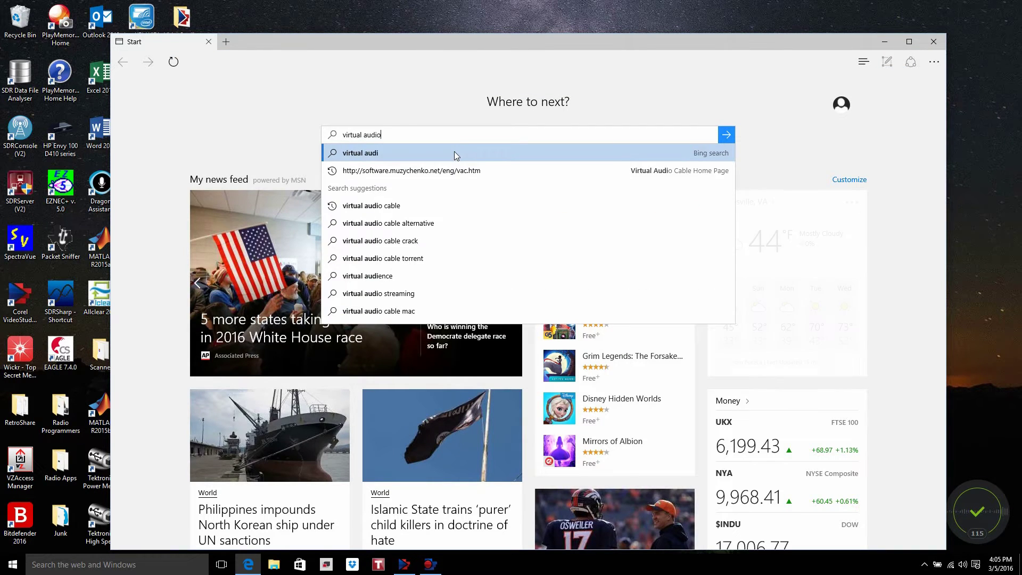
{"action": "type", "text": "cable"}
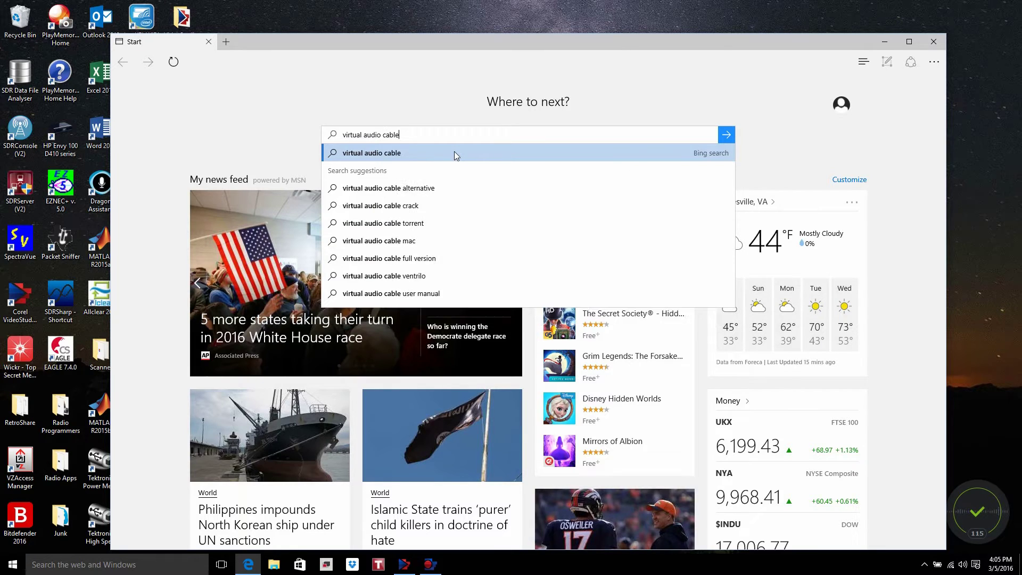
{"action": "key", "text": "Return"}
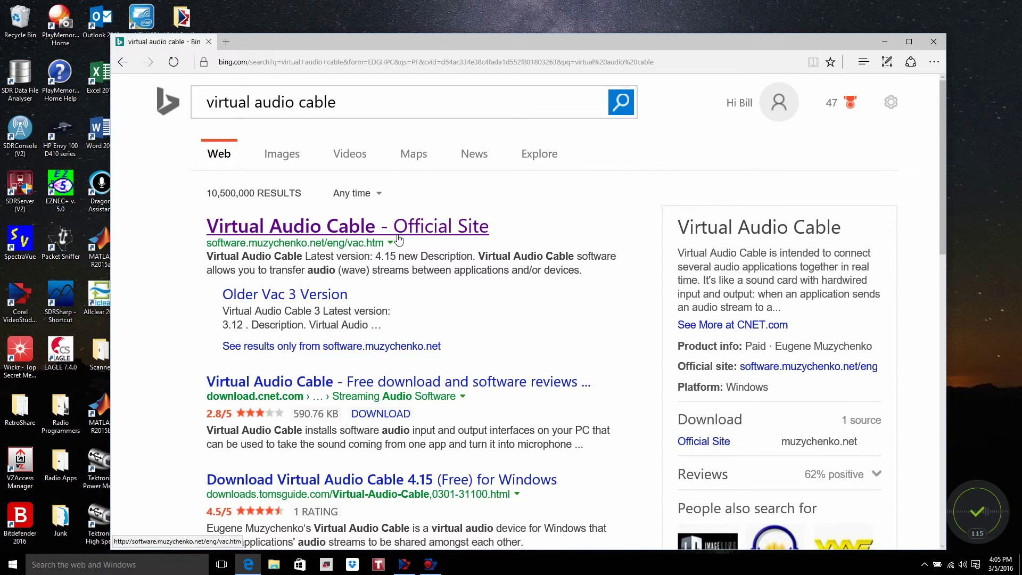
Step: Open the official Virtual Audio Cable site, review its features, system requirements, trial limitations and download options, and close the browser
{"action": "left_click", "coordinate": [341, 227]}
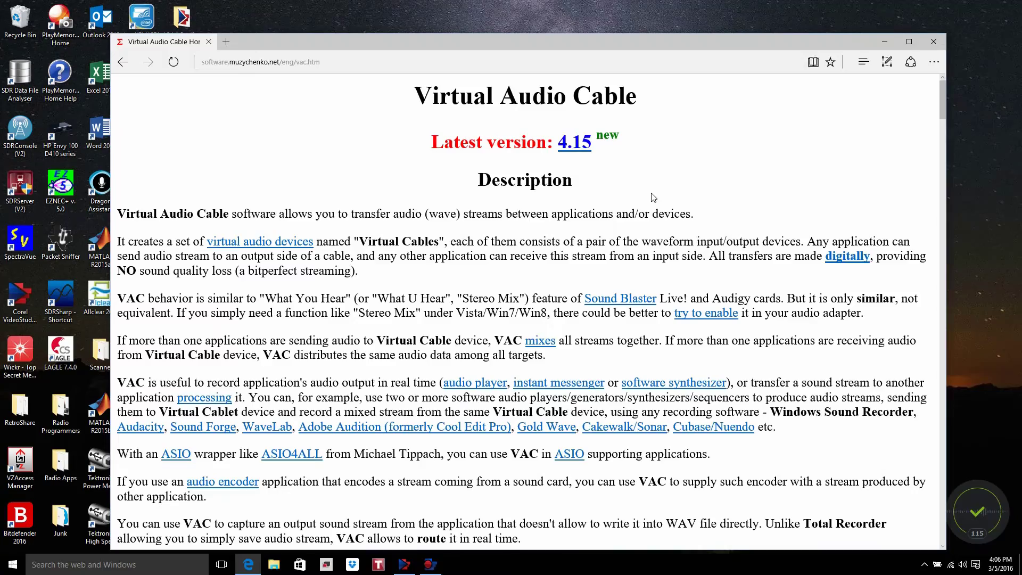
{"action": "scroll", "coordinate": [653, 197], "scroll_direction": "down", "scroll_amount": 2}
{"action": "scroll", "coordinate": [653, 197], "scroll_direction": "down", "scroll_amount": 15}
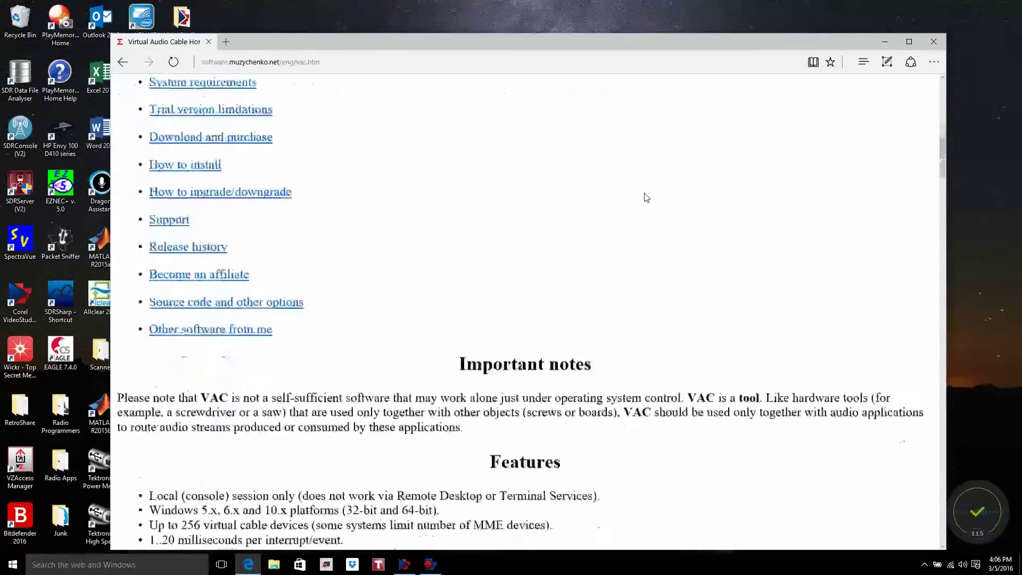
{"action": "scroll", "coordinate": [646, 197], "scroll_direction": "down", "scroll_amount": 20}
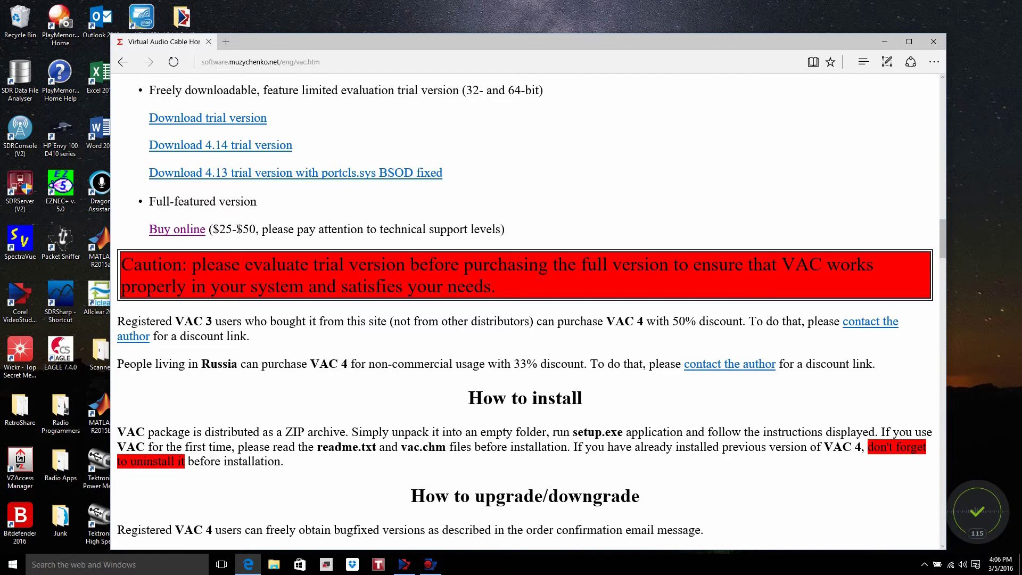
{"action": "scroll", "coordinate": [611, 185], "scroll_direction": "up", "scroll_amount": 10}
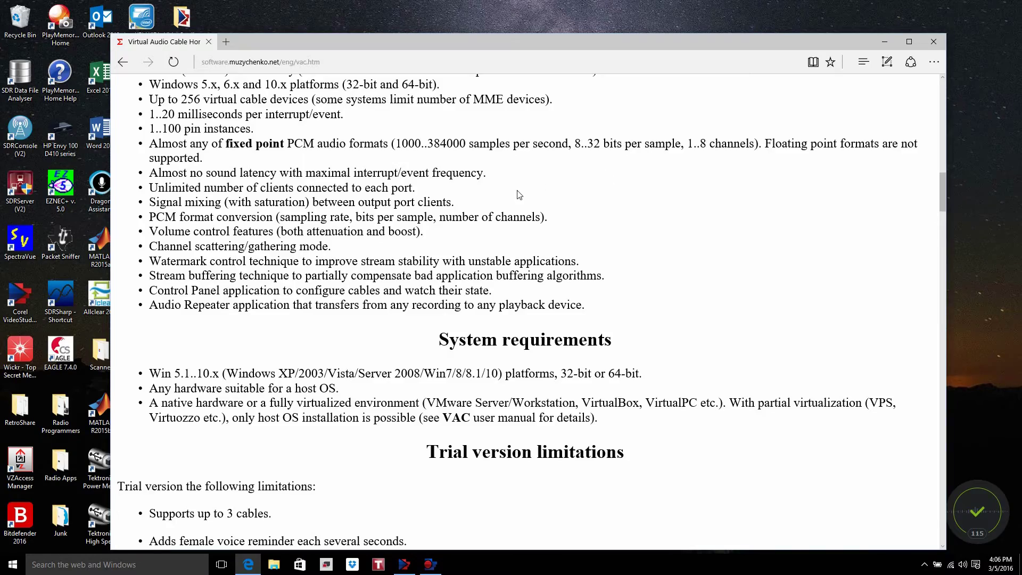
{"action": "scroll", "coordinate": [520, 192], "scroll_direction": "down", "scroll_amount": 10}
{"action": "scroll", "coordinate": [676, 221], "scroll_direction": "down", "scroll_amount": 7}
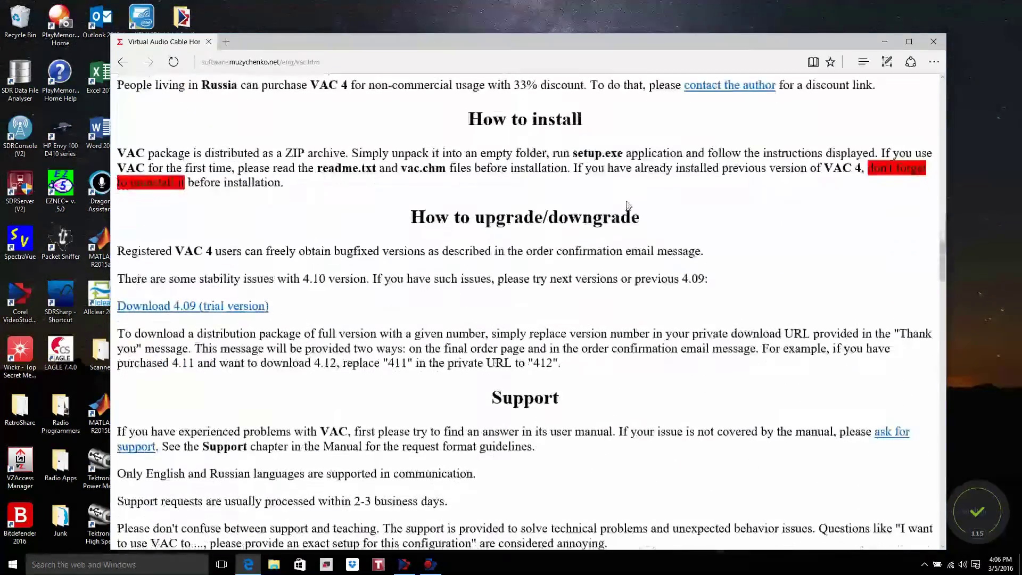
{"action": "left_click", "coordinate": [933, 42]}
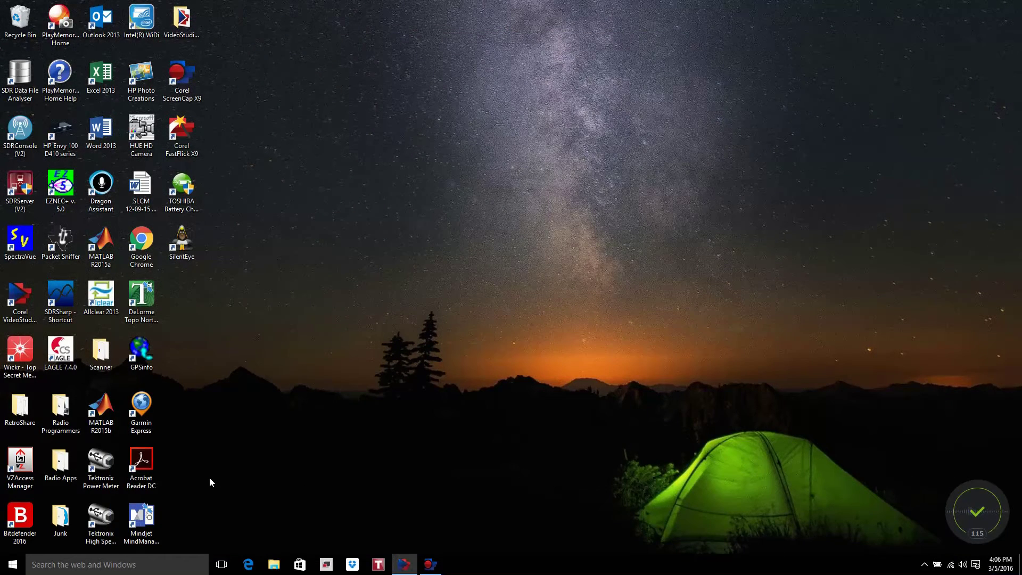
Step: Open Device Manager from the Devices page of Windows Settings
{"action": "left_click", "coordinate": [12, 569]}
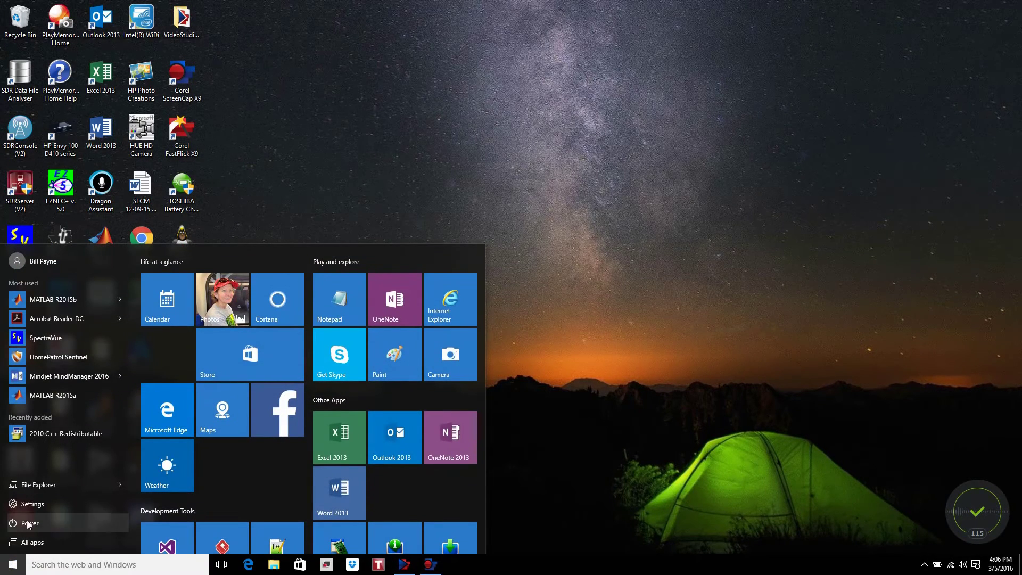
{"action": "left_click", "coordinate": [34, 504]}
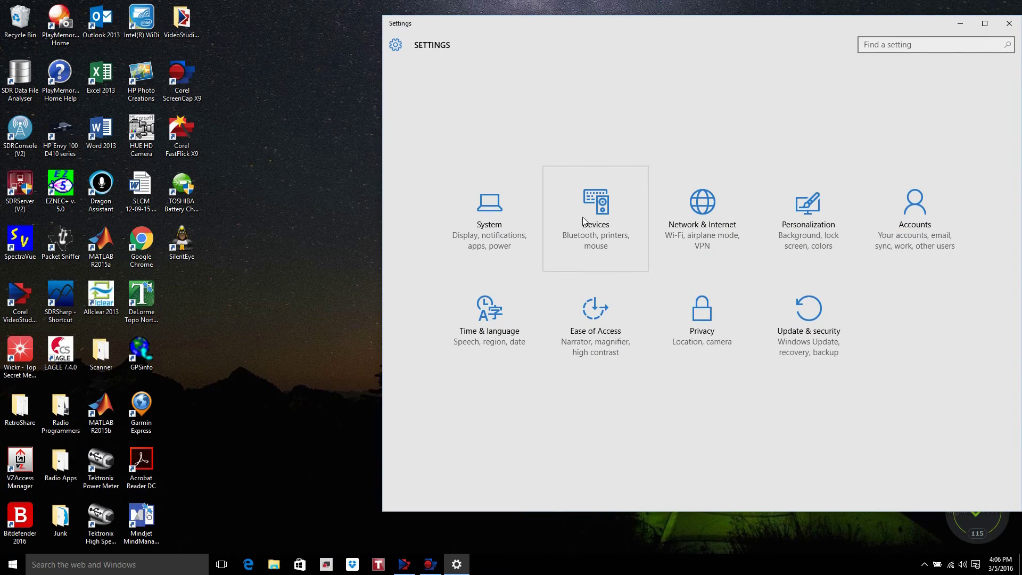
{"action": "left_click", "coordinate": [585, 221]}
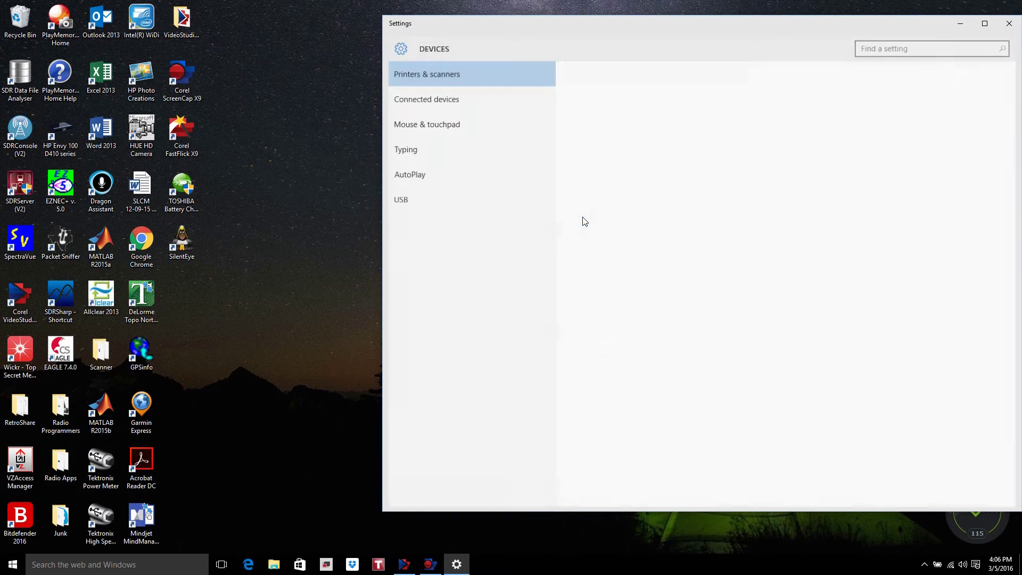
{"action": "scroll", "coordinate": [591, 256], "scroll_direction": "down", "scroll_amount": 5}
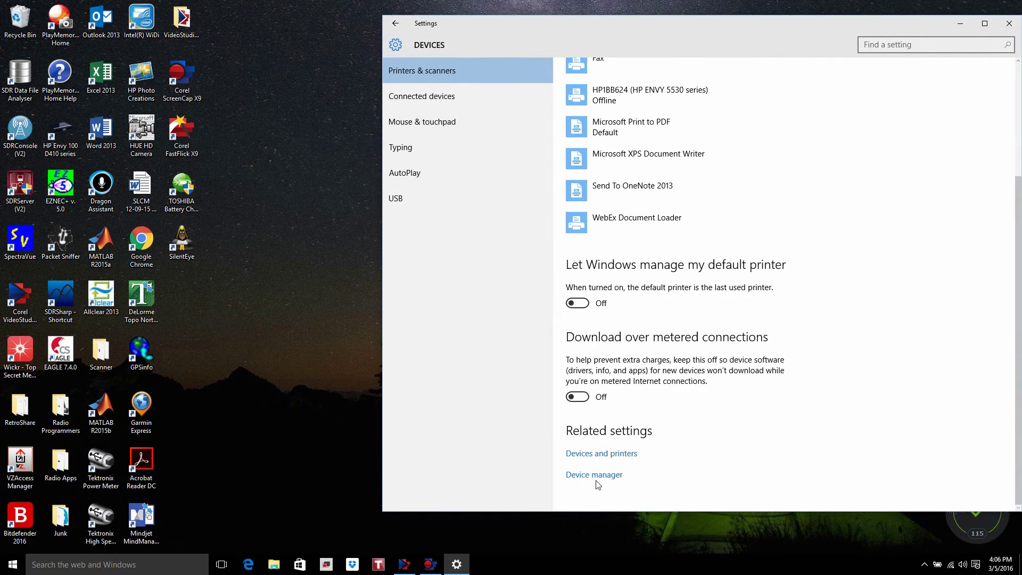
{"action": "left_click", "coordinate": [599, 478]}
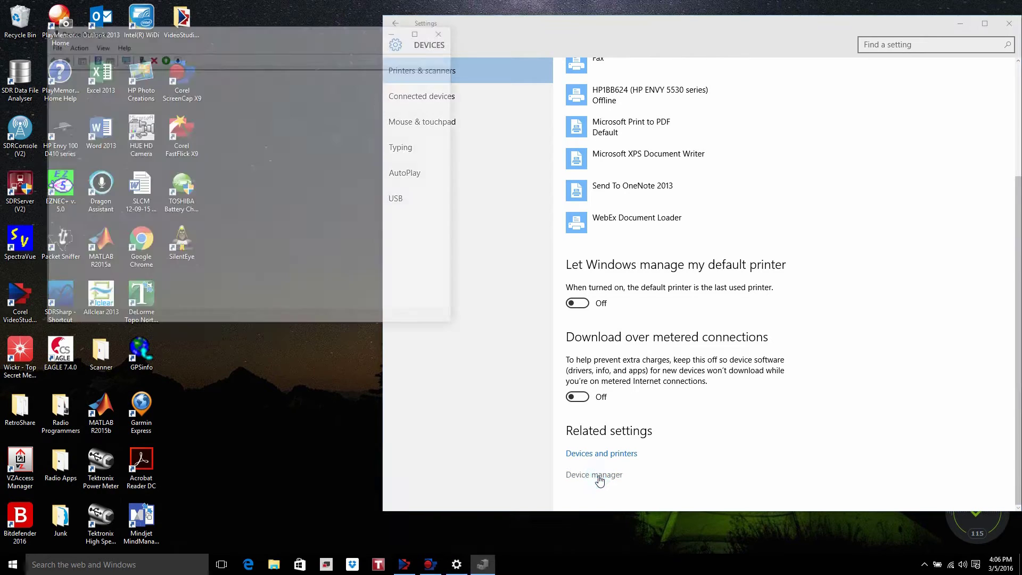
Step: Check which audio devices are installed under Sound, video and game controllers, and close Device Manager
{"action": "scroll", "coordinate": [92, 192], "scroll_direction": "down", "scroll_amount": 1}
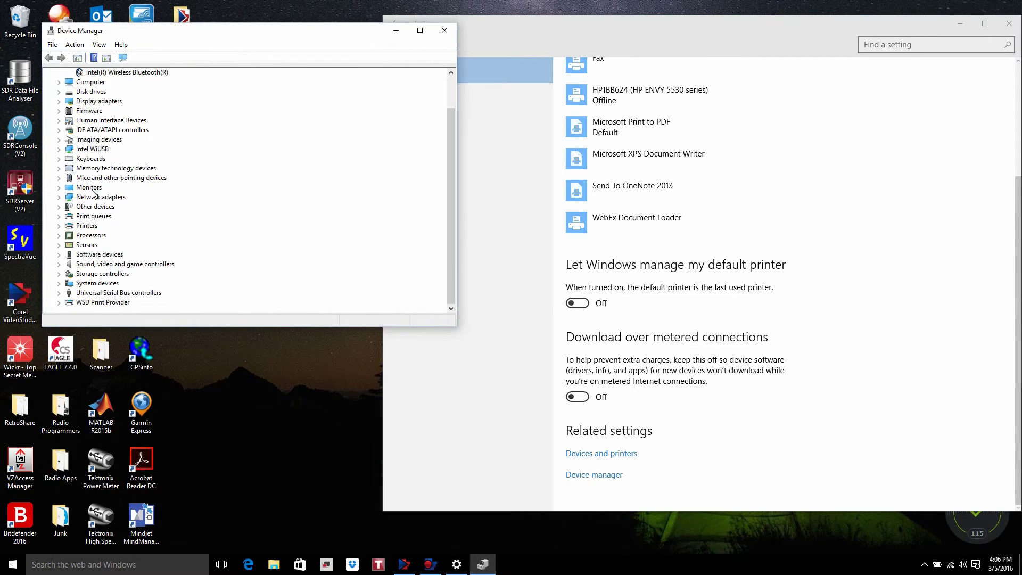
{"action": "left_click", "coordinate": [59, 265]}
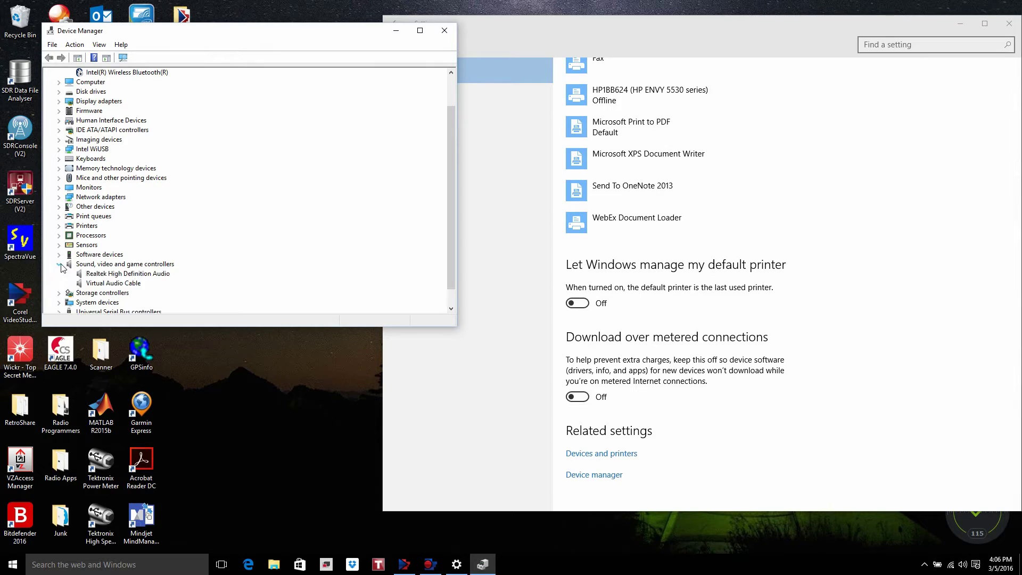
{"action": "left_click", "coordinate": [127, 276]}
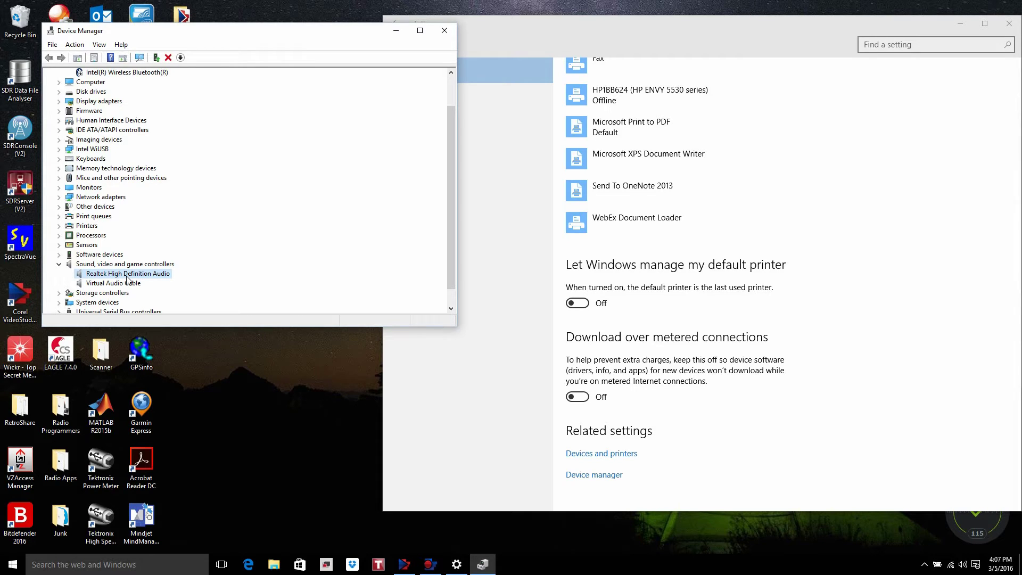
{"action": "left_click", "coordinate": [445, 30]}
Step: Search Windows Settings for "real" and open Realtek HD Audio Manager
{"action": "left_click", "coordinate": [901, 45]}
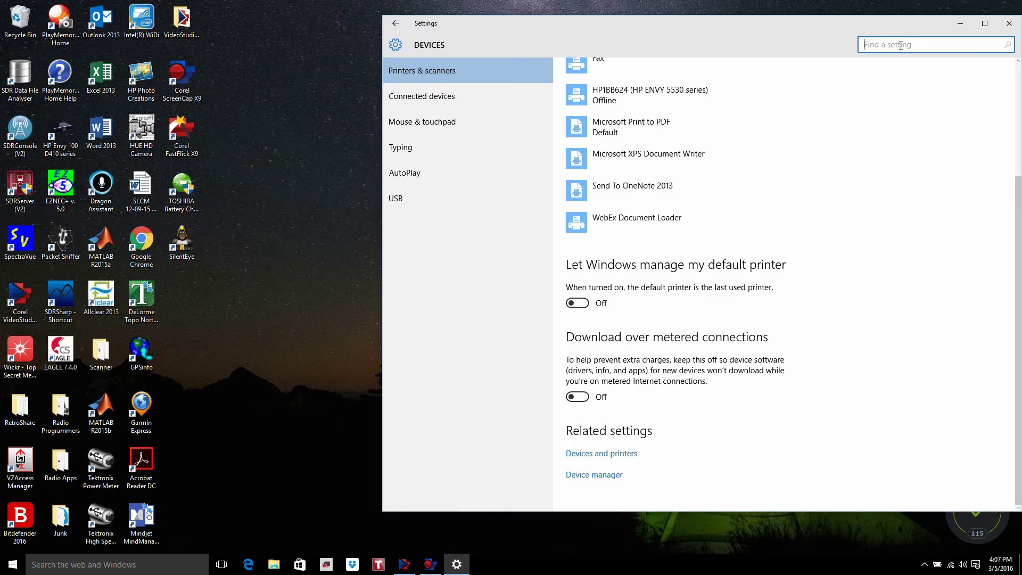
{"action": "type", "text": "real"}
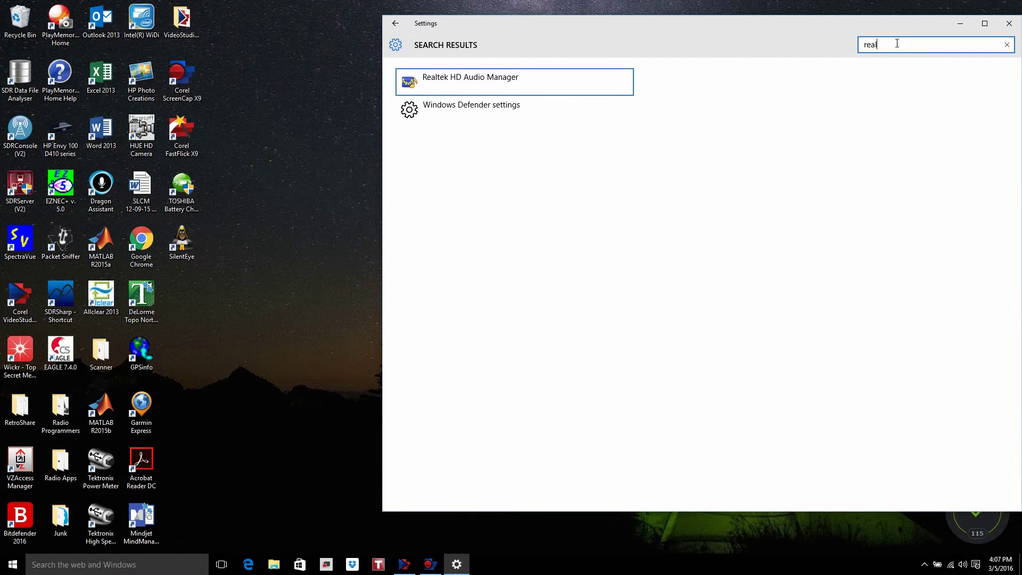
{"action": "left_click", "coordinate": [482, 81]}
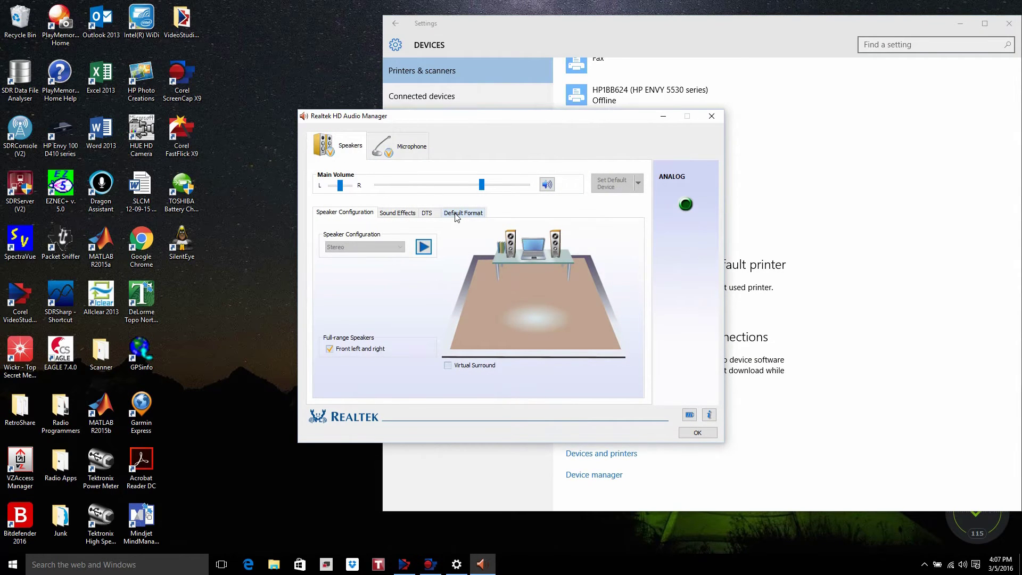
Step: Set the speakers' default format to 24 Bits, 192000 Hz (Studio Quality), confirm it, and close Settings
{"action": "left_click", "coordinate": [460, 214]}
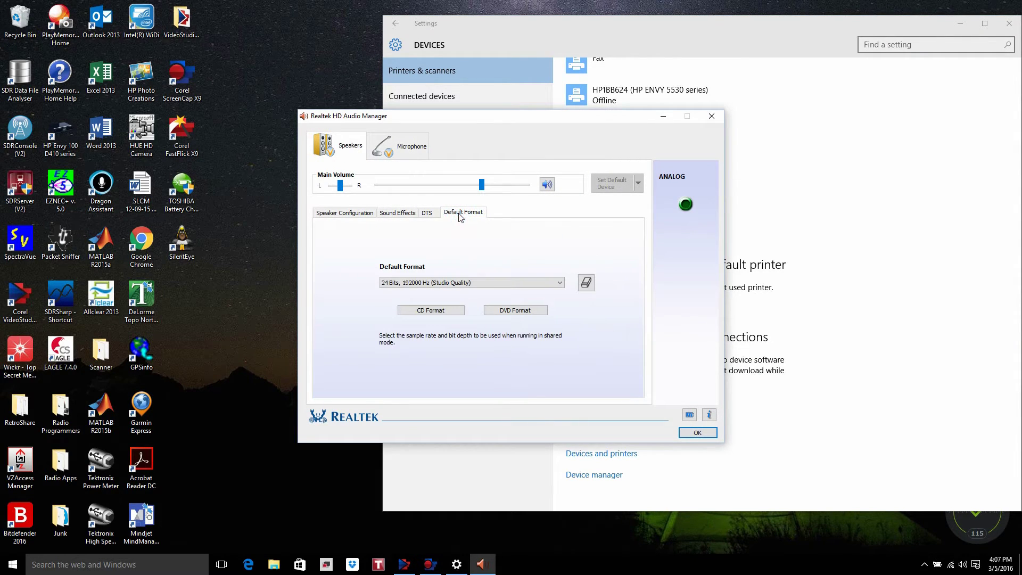
{"action": "left_click", "coordinate": [561, 286]}
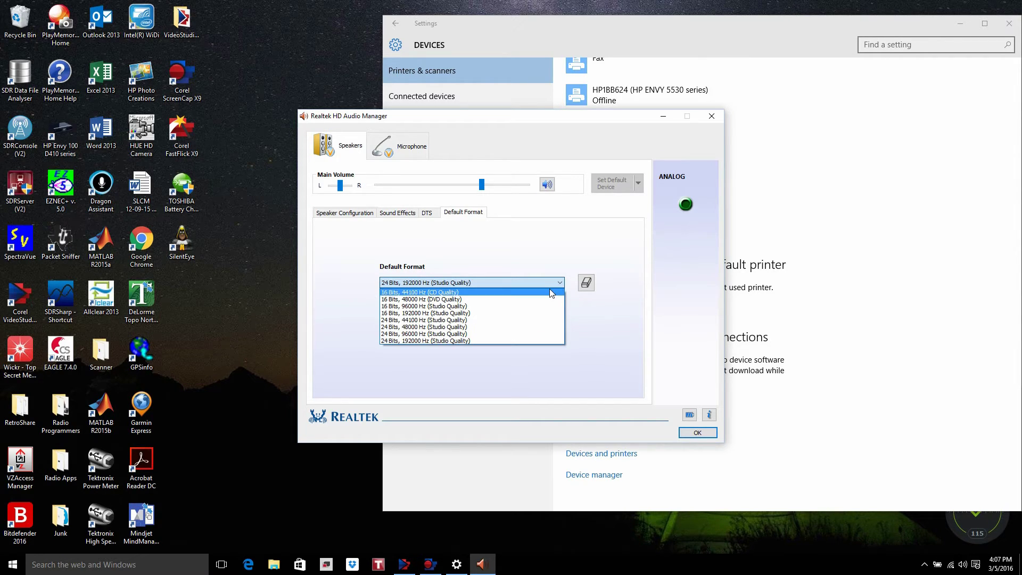
{"action": "left_click", "coordinate": [465, 340]}
{"action": "left_click", "coordinate": [698, 433]}
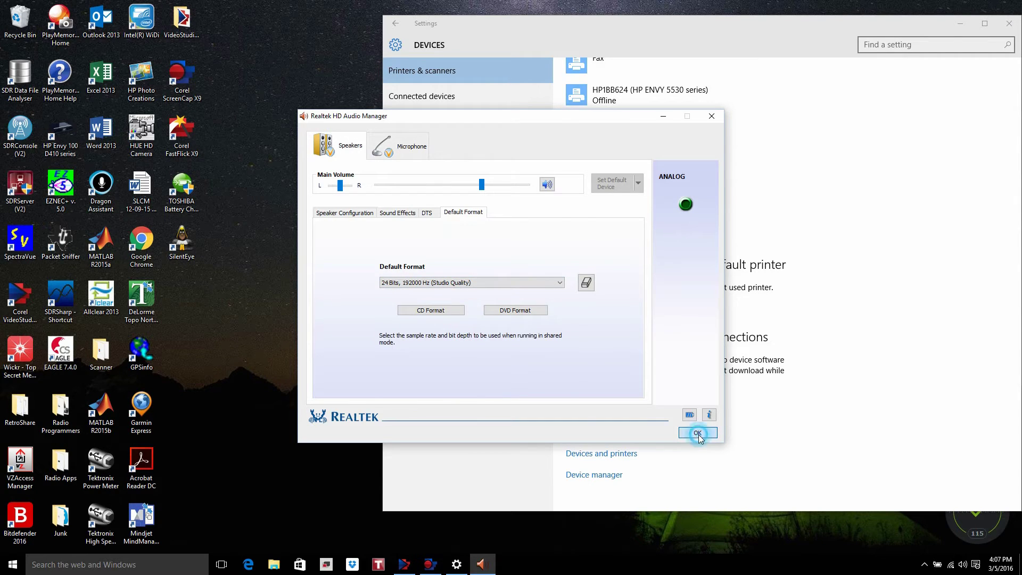
{"action": "left_click", "coordinate": [1008, 25]}
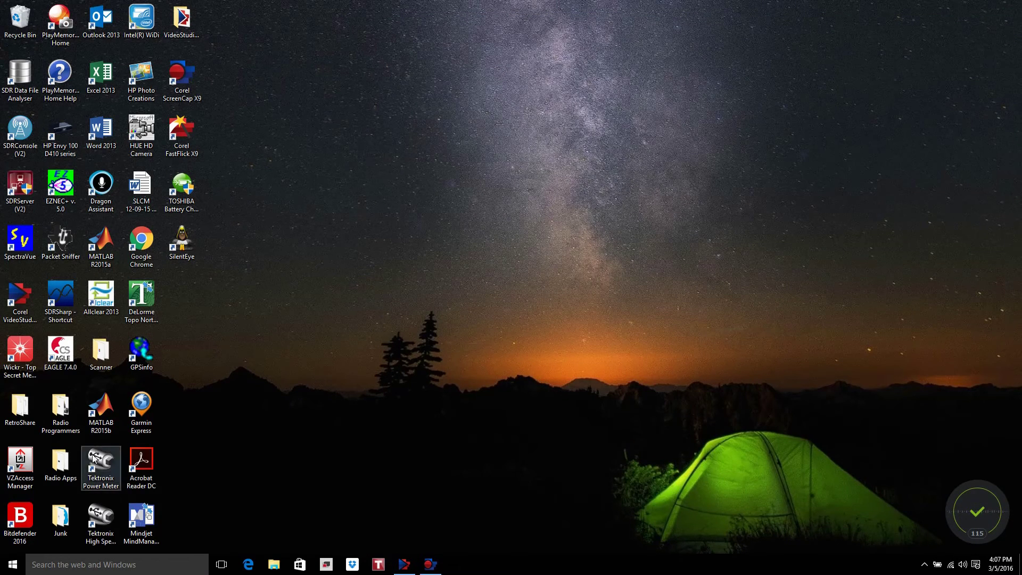
Step: Launch the Virtual Audio Cable Control Panel (vcctlpan) from the Radio Apps folder and set the number of cables to 4
{"action": "double_click", "coordinate": [64, 465]}
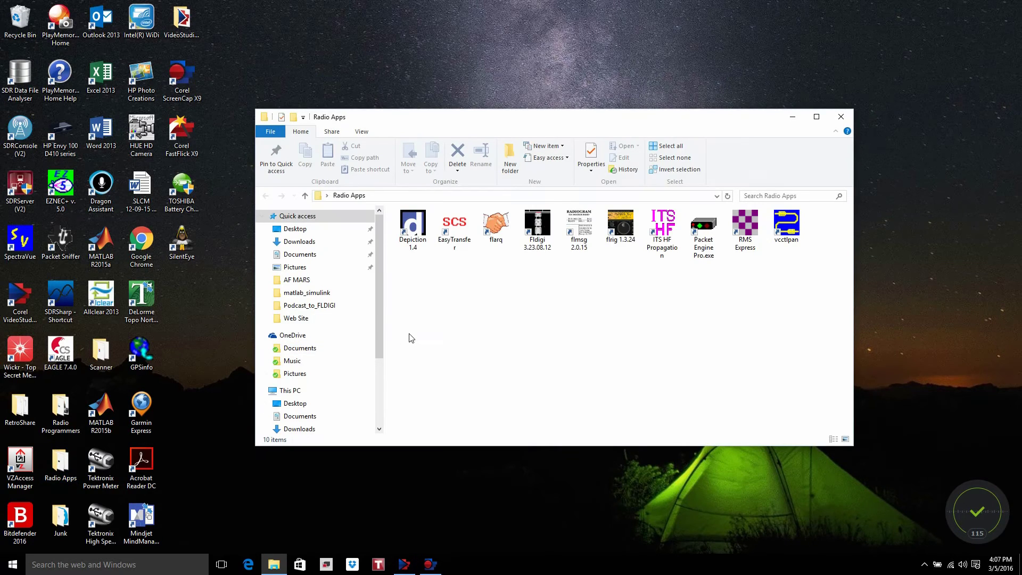
{"action": "right_click", "coordinate": [788, 224]}
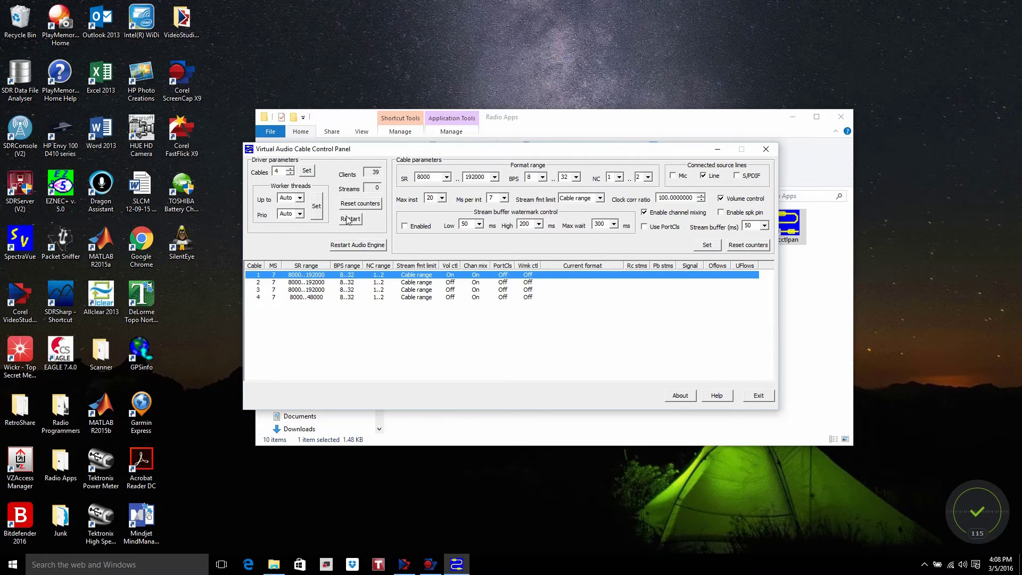
{"action": "left_click", "coordinate": [292, 175]}
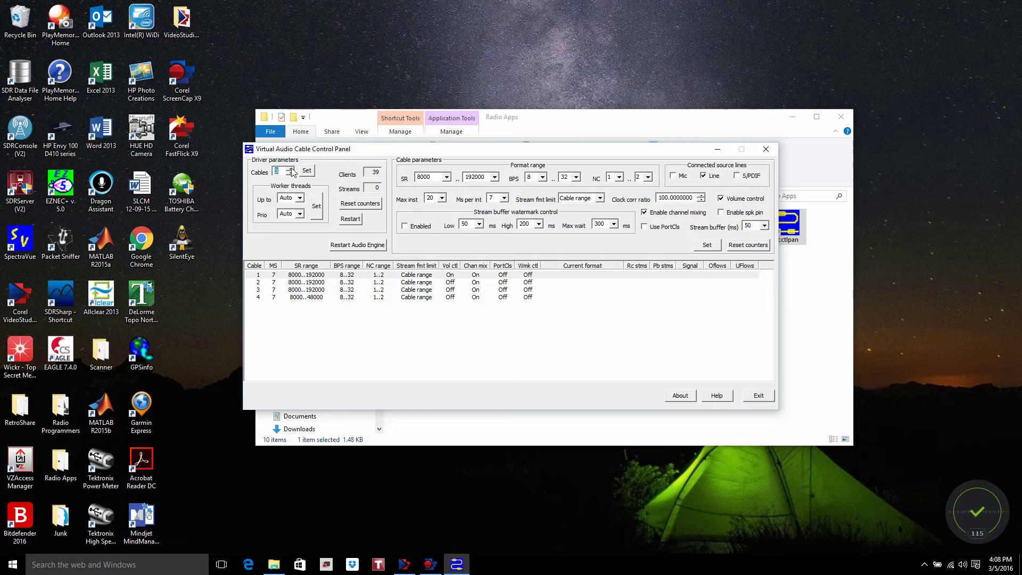
{"action": "left_click", "coordinate": [290, 169]}
{"action": "left_click", "coordinate": [308, 172]}
Step: Set the sample rate range of cable 1 to 8000 through 192000
{"action": "left_click", "coordinate": [412, 276]}
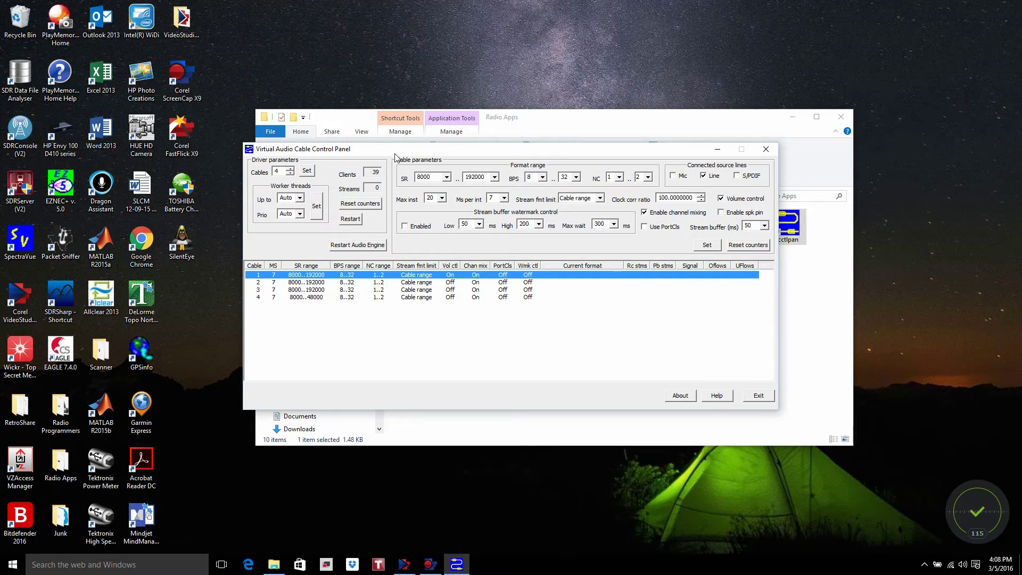
{"action": "left_click", "coordinate": [447, 178]}
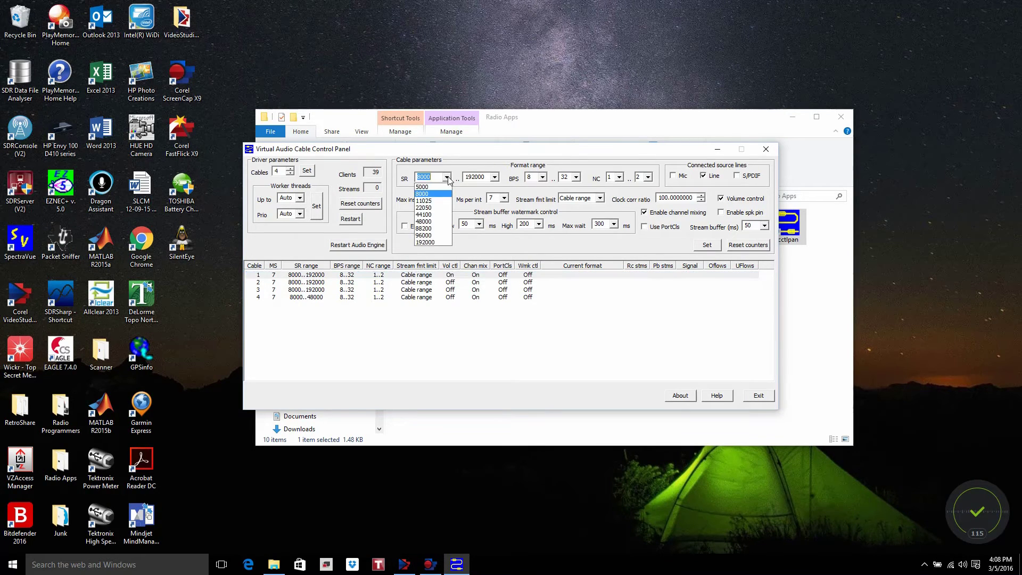
{"action": "left_click", "coordinate": [427, 195]}
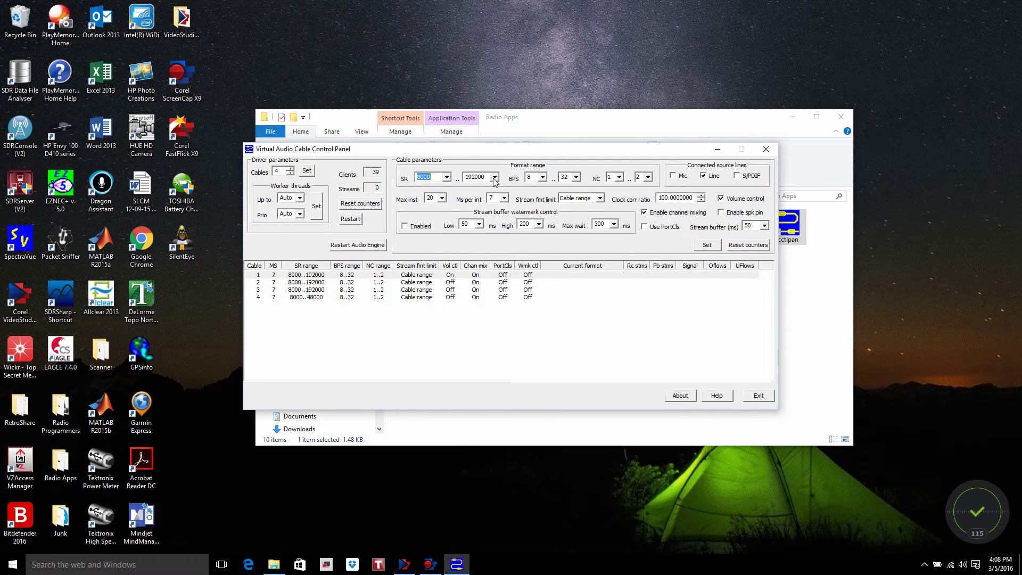
{"action": "left_click", "coordinate": [494, 177]}
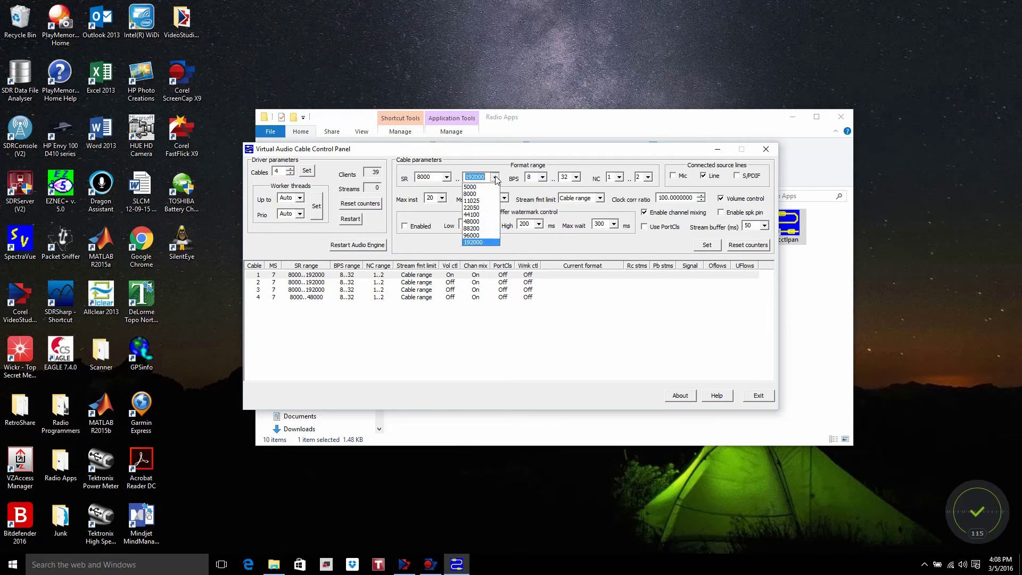
{"action": "left_click", "coordinate": [486, 244]}
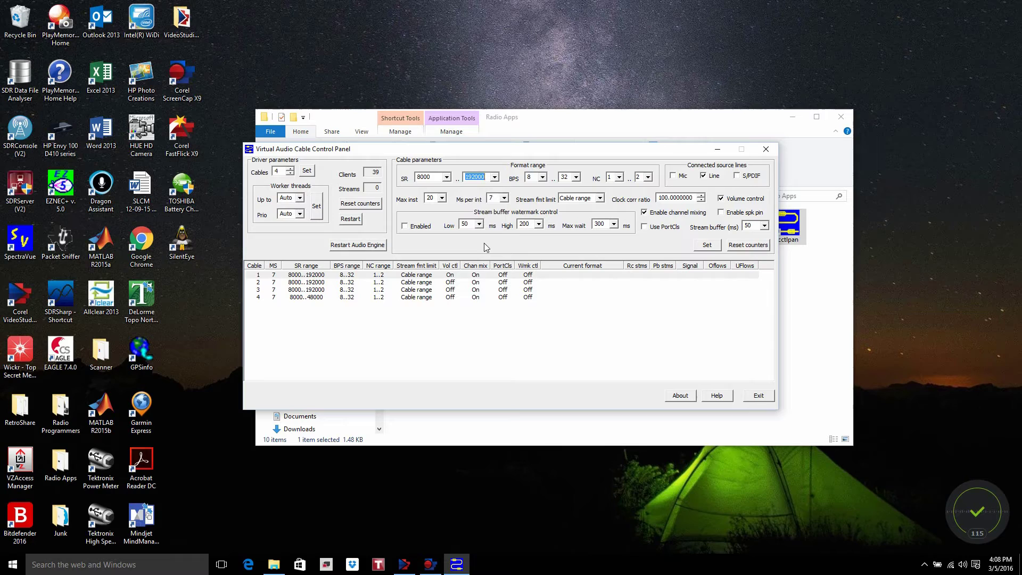
Step: Set the bits-per-sample range of cable 1 to 8 through 32 and apply the cable parameters
{"action": "left_click", "coordinate": [542, 177]}
{"action": "left_click", "coordinate": [537, 188]}
{"action": "left_click", "coordinate": [576, 177]}
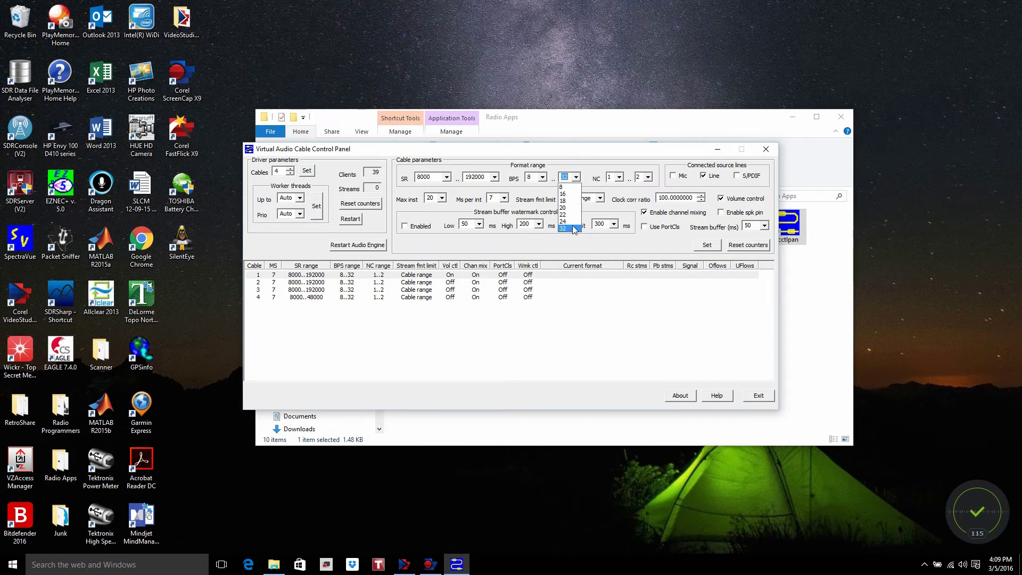
{"action": "left_click", "coordinate": [562, 229]}
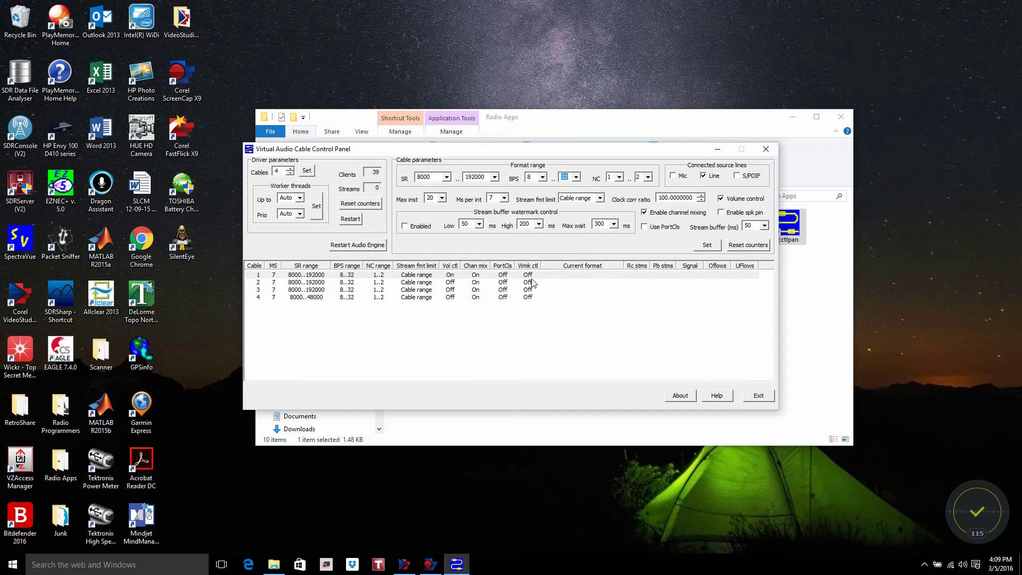
{"action": "left_click", "coordinate": [709, 246]}
Step: Apply the parameters of cable 2, review cables 3 and 4, and exit the Virtual Audio Cable Control Panel
{"action": "left_click", "coordinate": [508, 281]}
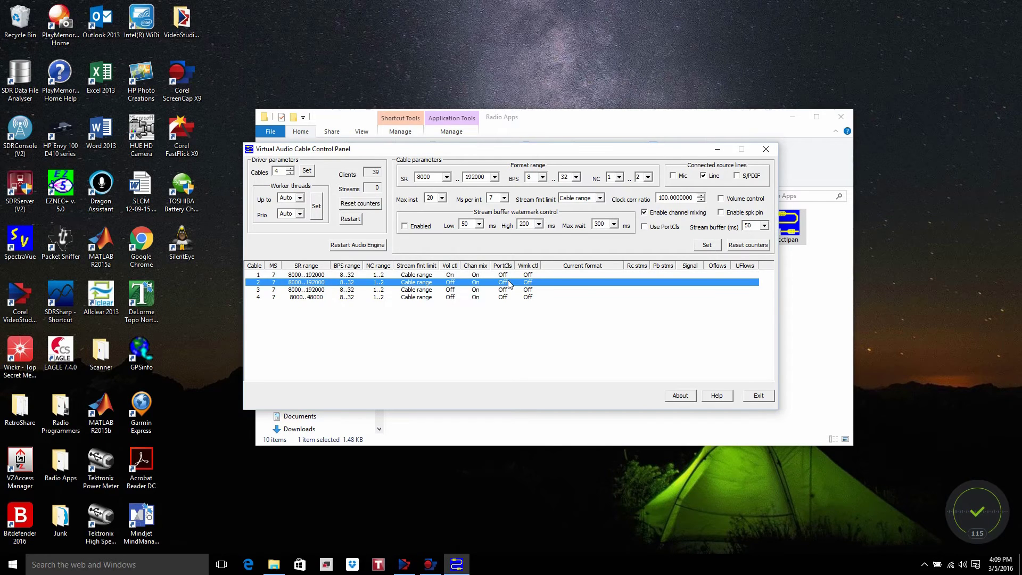
{"action": "left_click", "coordinate": [711, 244]}
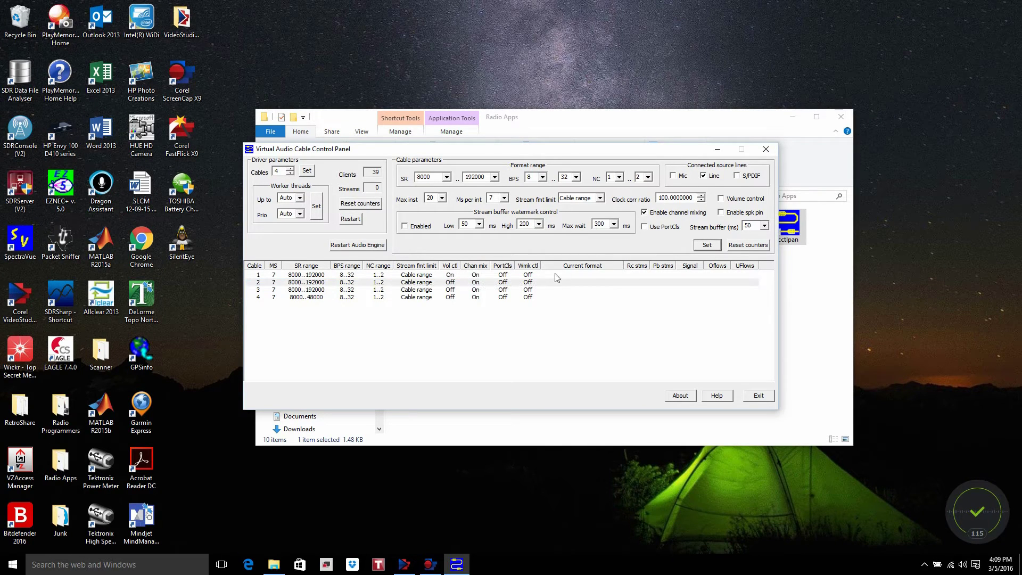
{"action": "left_click", "coordinate": [508, 290]}
{"action": "left_click", "coordinate": [504, 298]}
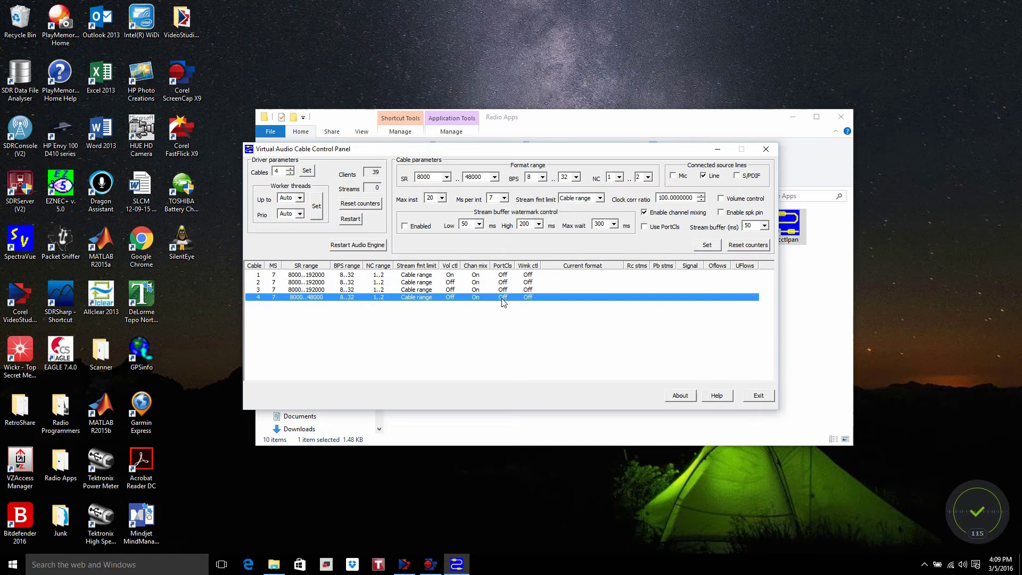
{"action": "left_click", "coordinate": [759, 396]}
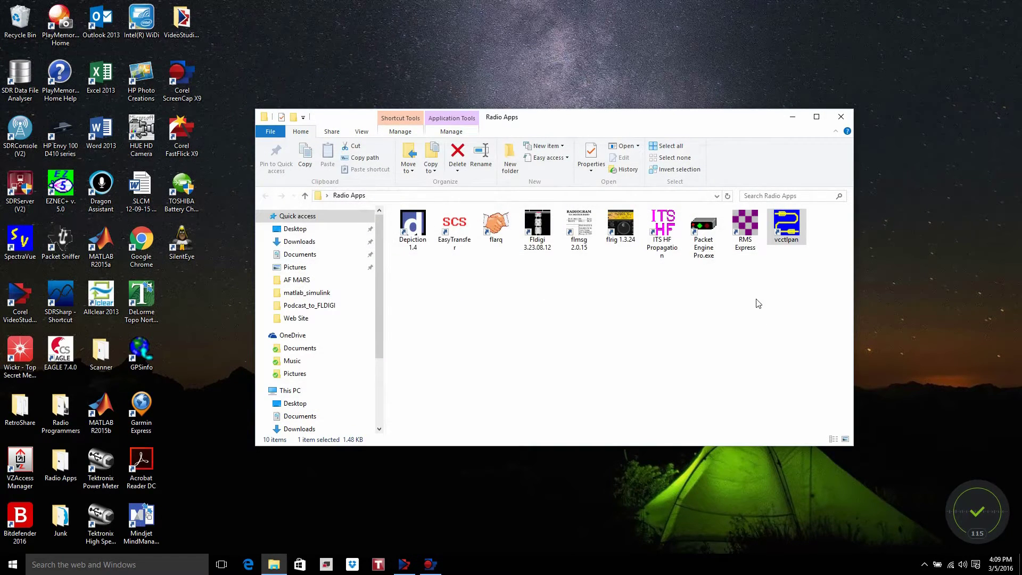
Step: Launch Fldigi 3.23.08.12 from the Radio Apps folder and clear its receive text pane
{"action": "double_click", "coordinate": [544, 230]}
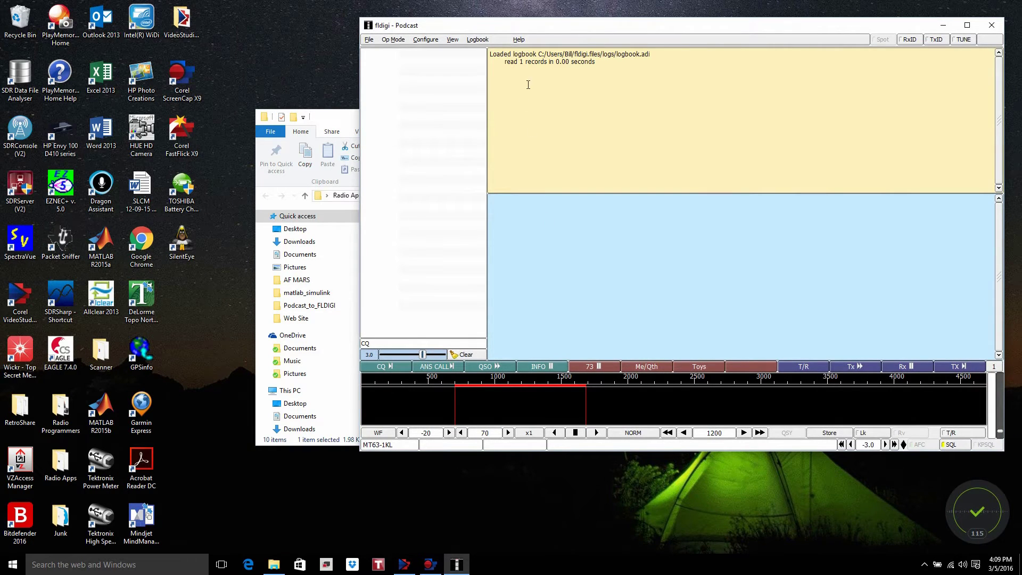
{"action": "right_click", "coordinate": [628, 91]}
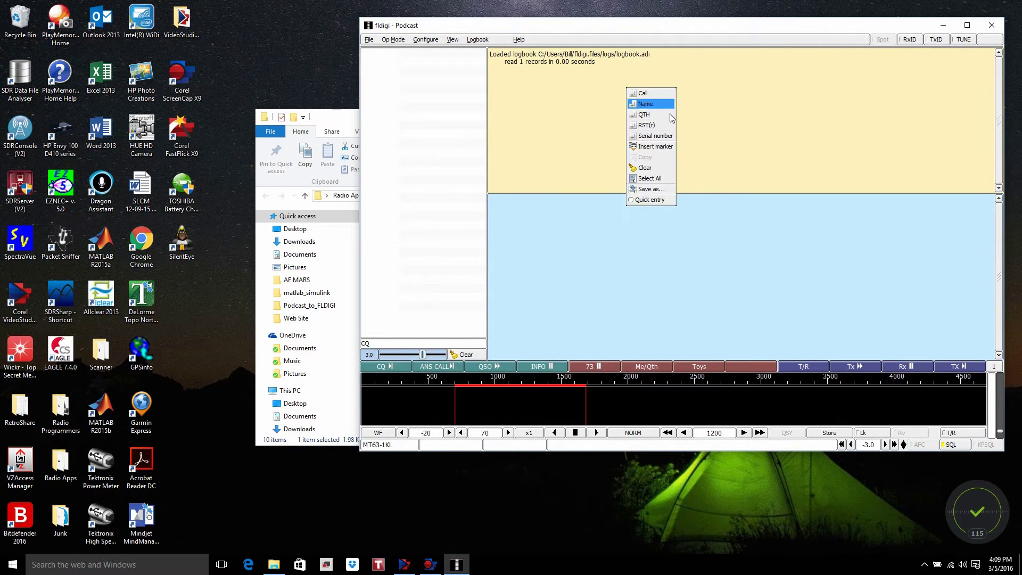
{"action": "left_click", "coordinate": [660, 168]}
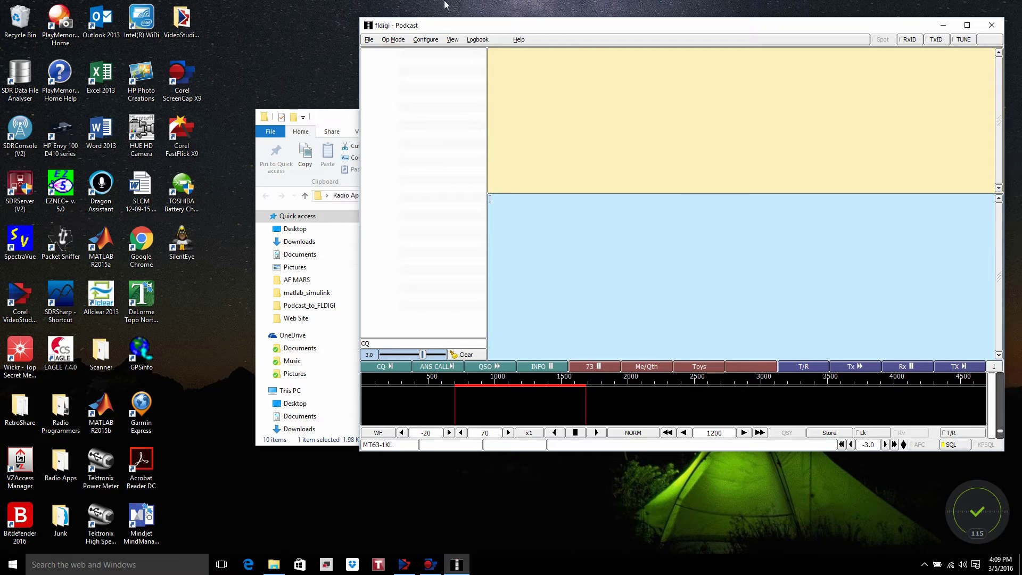
Step: Select Line 1 (Virtual Audio Cable) from the Windows DirectSound devices as the sound card's capture device and close the configuration
{"action": "left_click", "coordinate": [432, 41]}
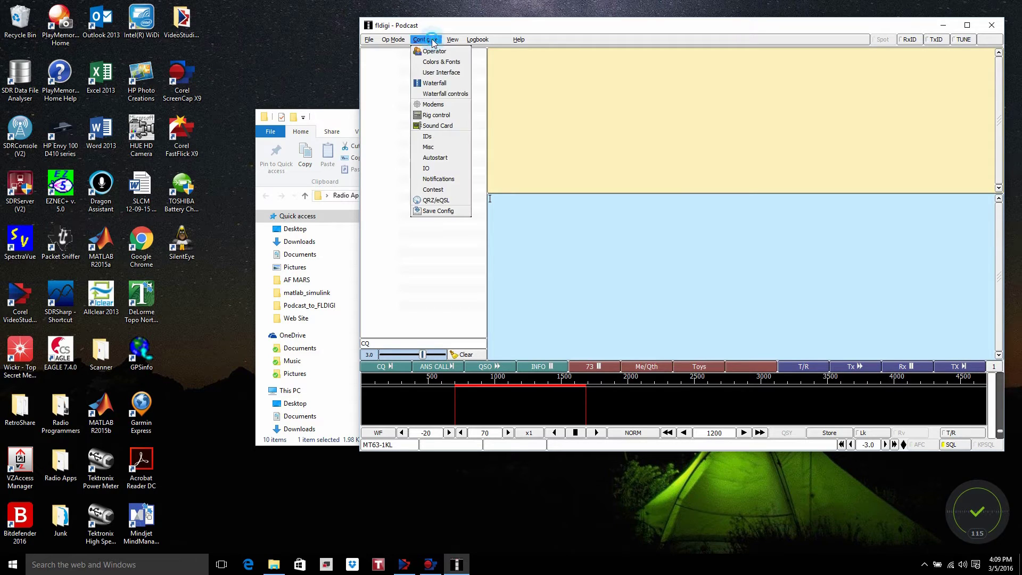
{"action": "left_click", "coordinate": [443, 126]}
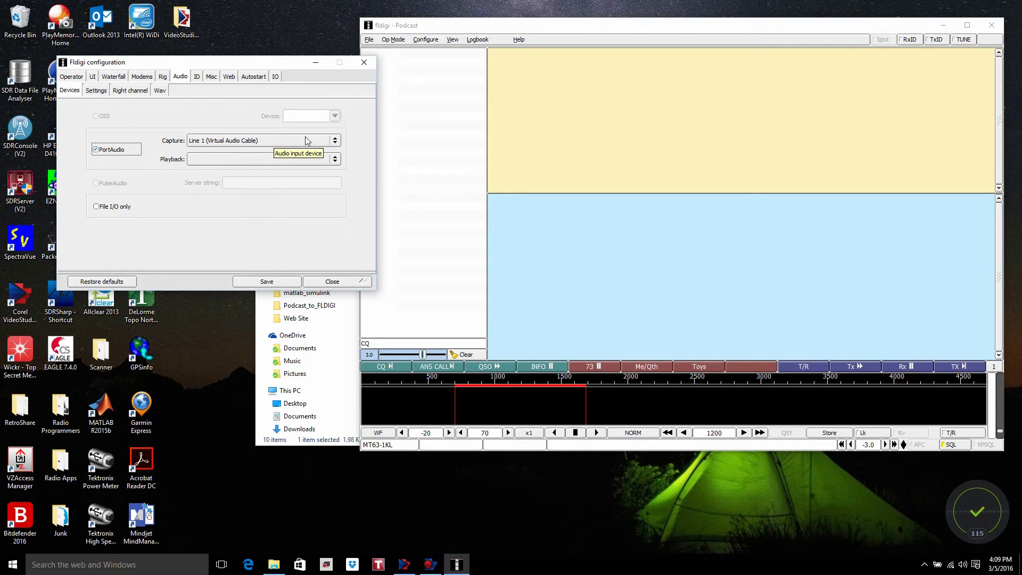
{"action": "left_click", "coordinate": [334, 141]}
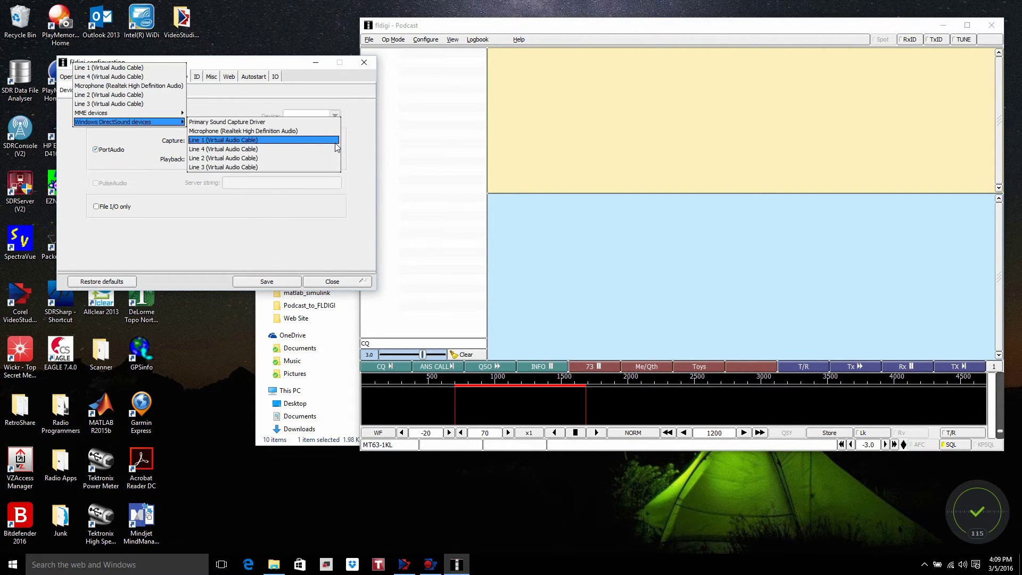
{"action": "mouse_move", "coordinate": [128, 114]}
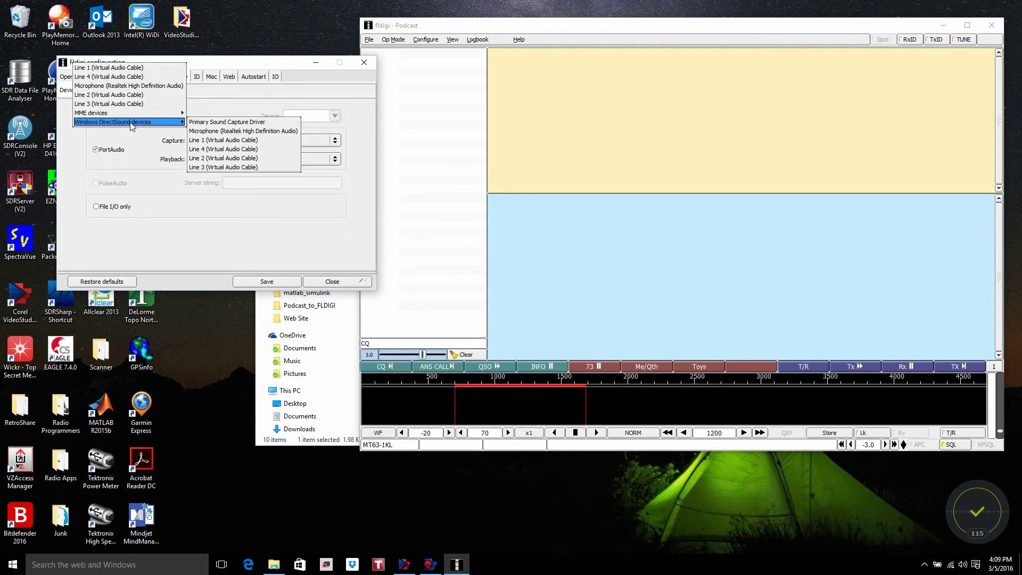
{"action": "left_click", "coordinate": [243, 141]}
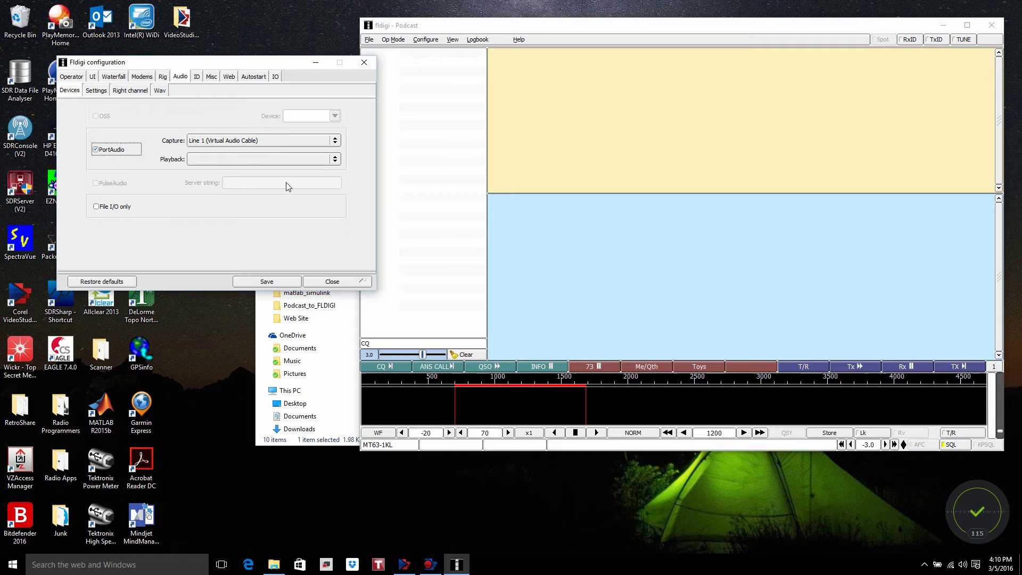
{"action": "mouse_move", "coordinate": [288, 186]}
{"action": "left_click", "coordinate": [334, 281]}
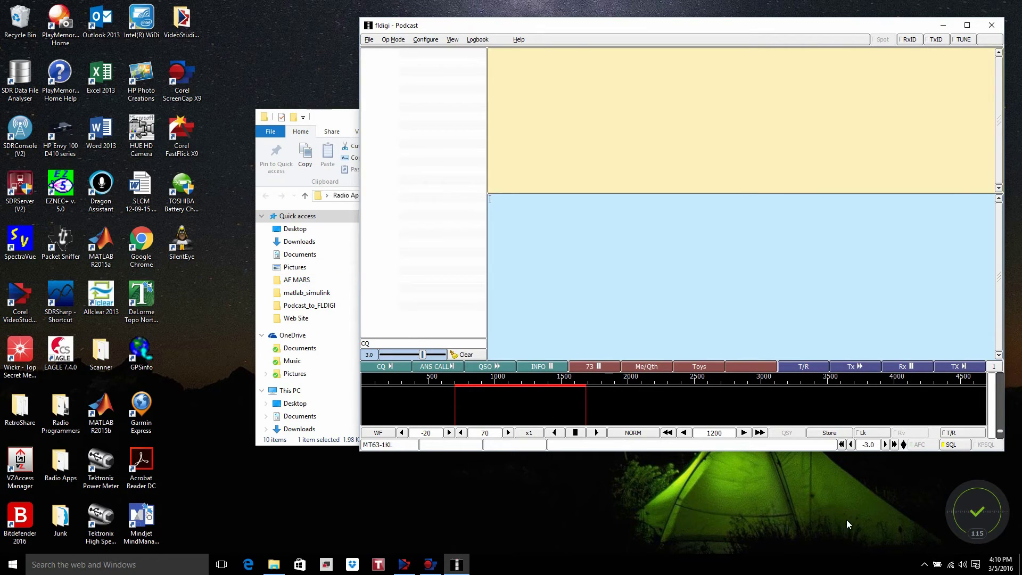
Step: Make Line 1 (Virtual Audio Cable) the default Windows playback device and confirm the sound settings
{"action": "right_click", "coordinate": [963, 565]}
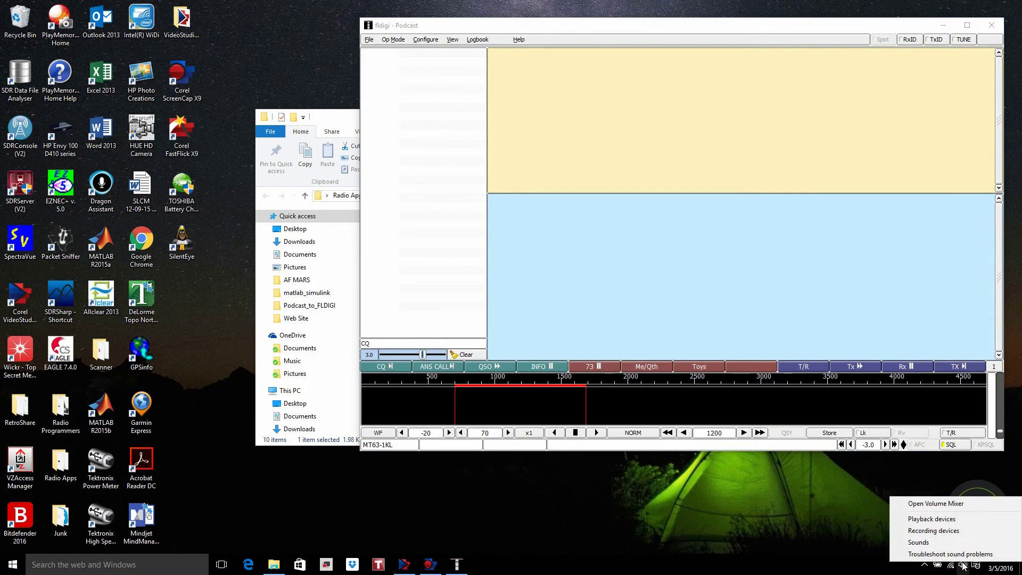
{"action": "left_click", "coordinate": [940, 520]}
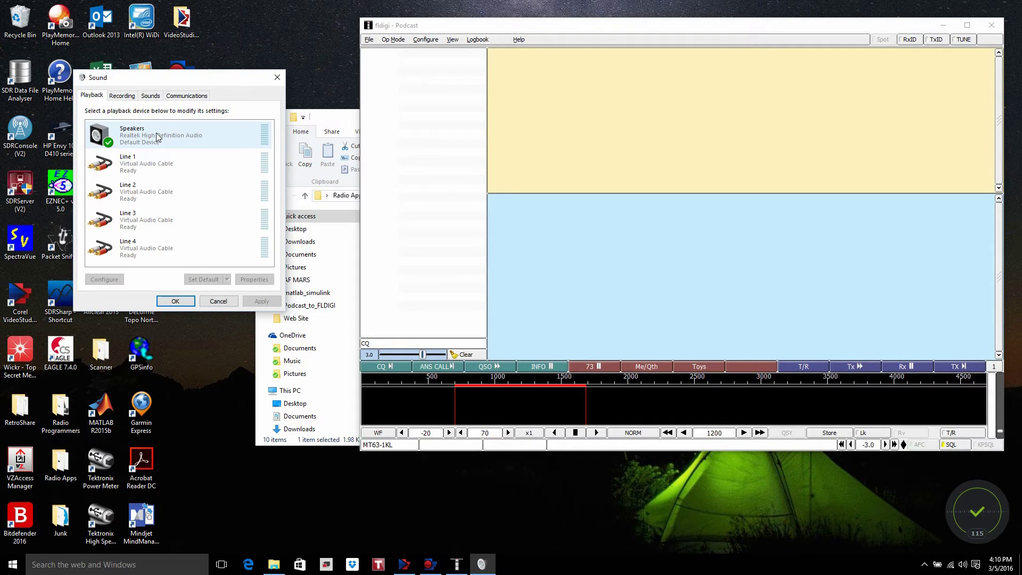
{"action": "left_click", "coordinate": [144, 163]}
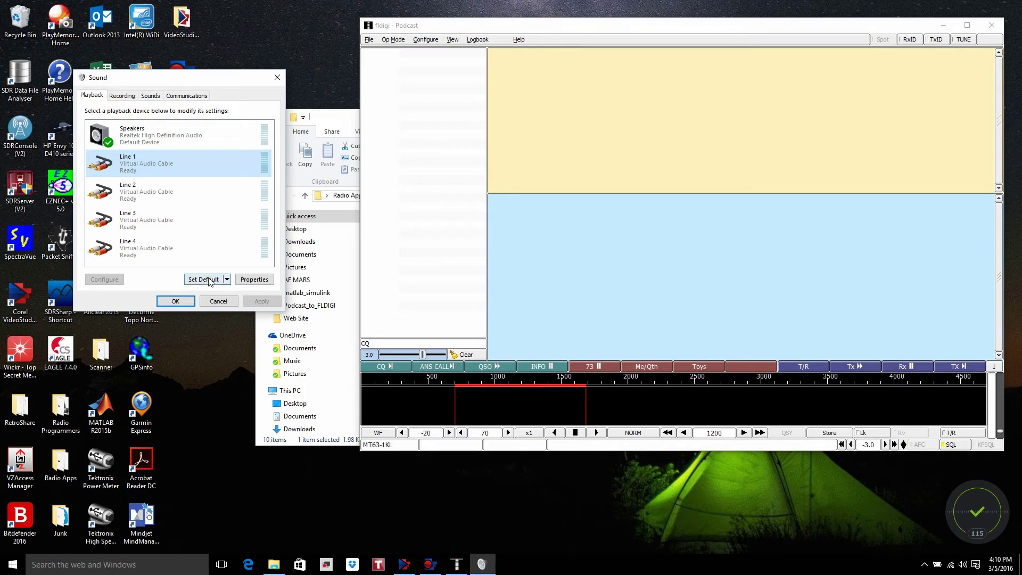
{"action": "left_click", "coordinate": [209, 281]}
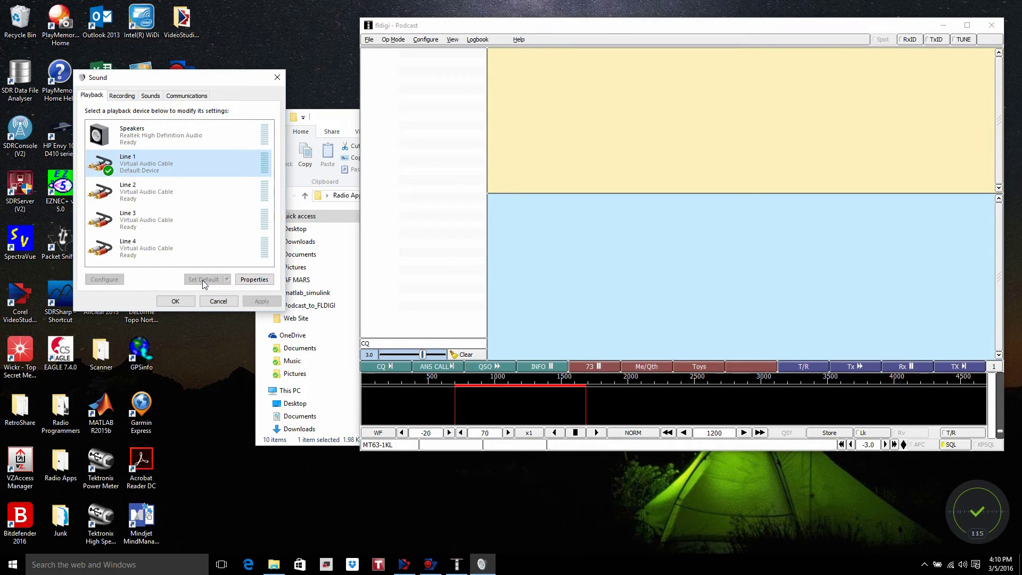
{"action": "left_click", "coordinate": [179, 300]}
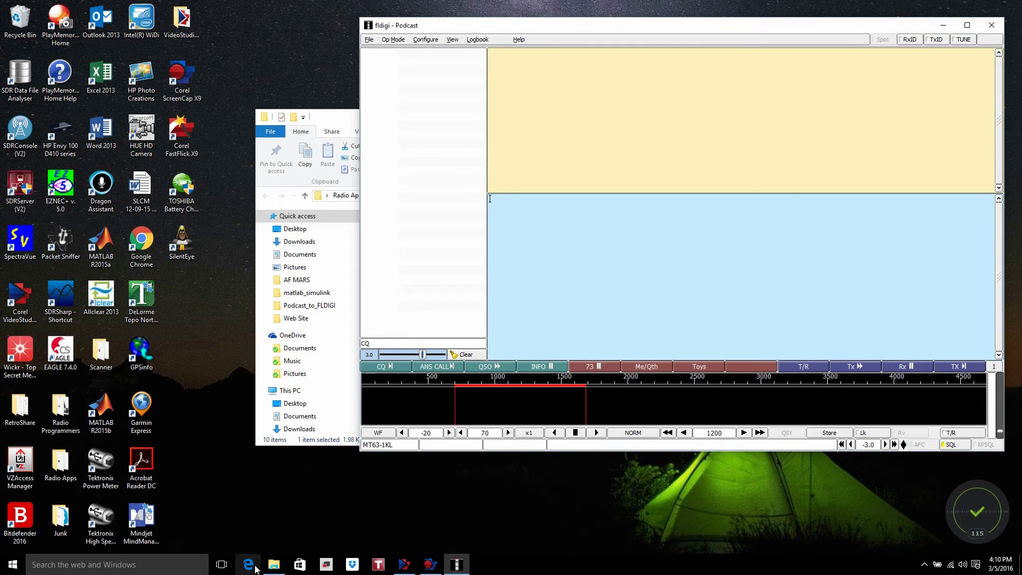
{"action": "left_click", "coordinate": [248, 565]}
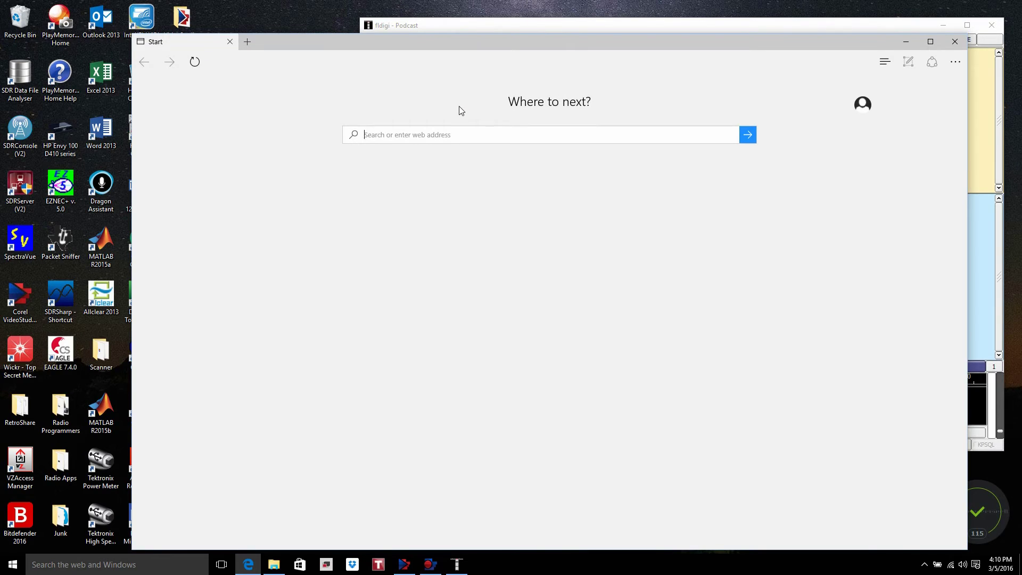
{"action": "type", "text": "www."}
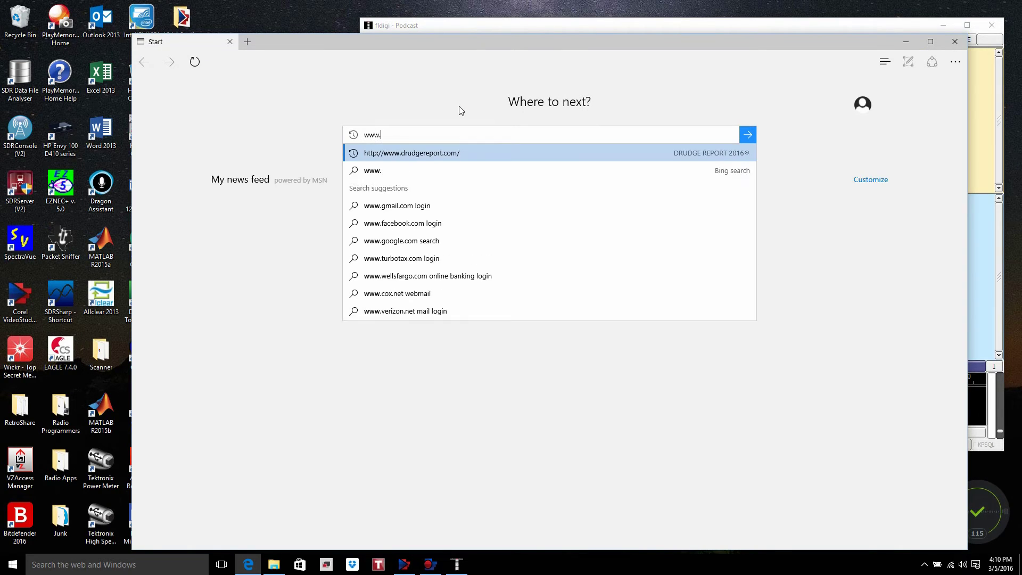
{"action": "type", "text": "amrron.com"}
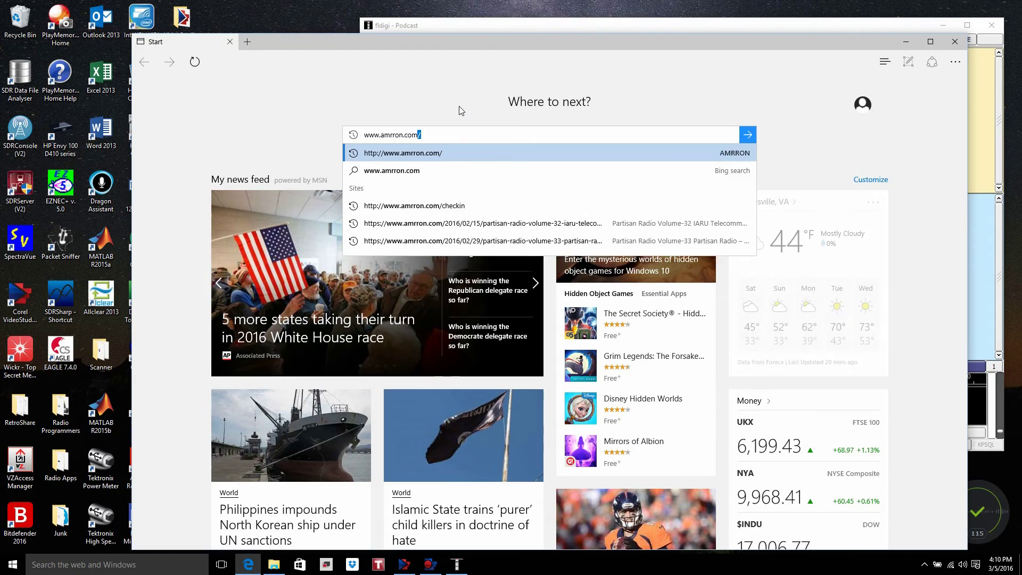
{"action": "key", "text": "Return"}
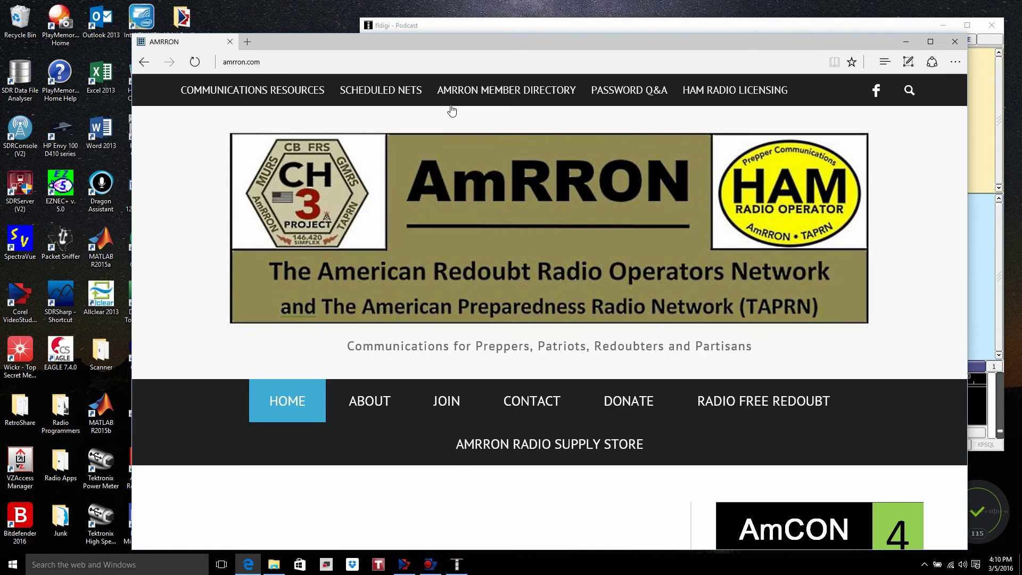
{"action": "scroll", "coordinate": [390, 246], "scroll_direction": "down", "scroll_amount": 7}
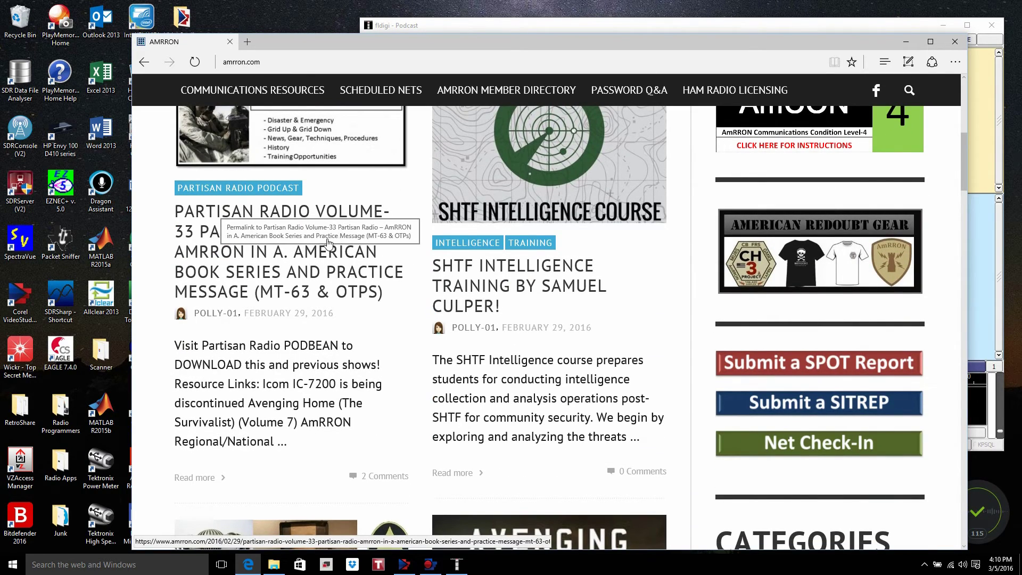
{"action": "left_click", "coordinate": [302, 262]}
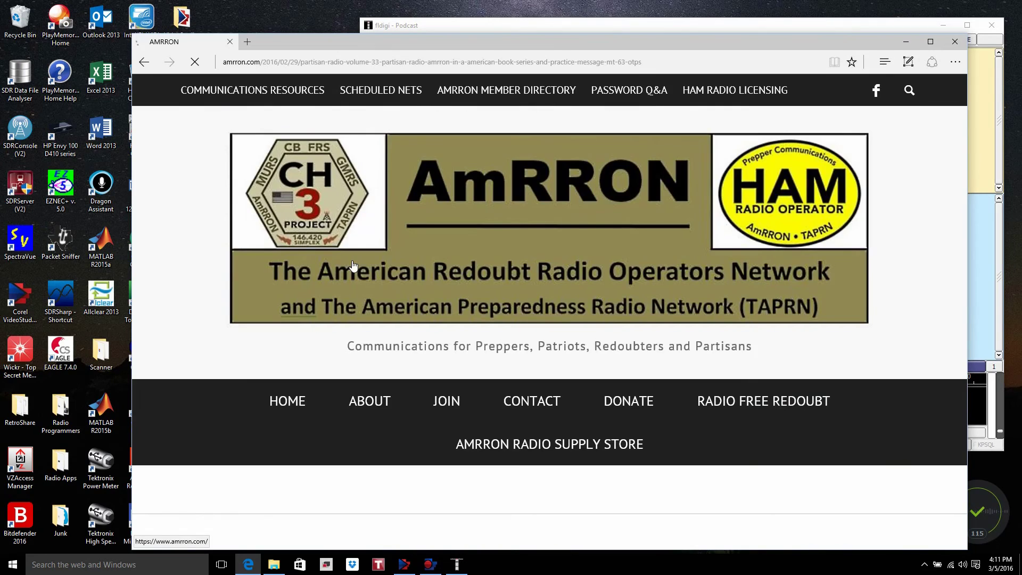
Step: Advance the post's podcast audio to about 20:17 and start playback
{"action": "scroll", "coordinate": [358, 265], "scroll_direction": "down", "scroll_amount": 5}
{"action": "scroll", "coordinate": [357, 265], "scroll_direction": "down", "scroll_amount": 10}
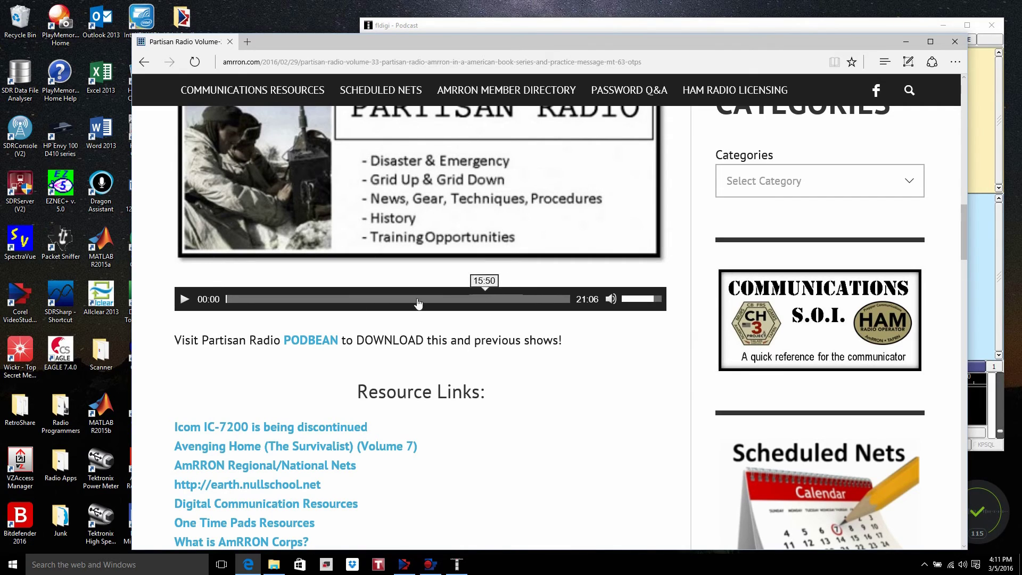
{"action": "left_click_drag", "start_coordinate": [229, 299], "coordinate": [559, 303]}
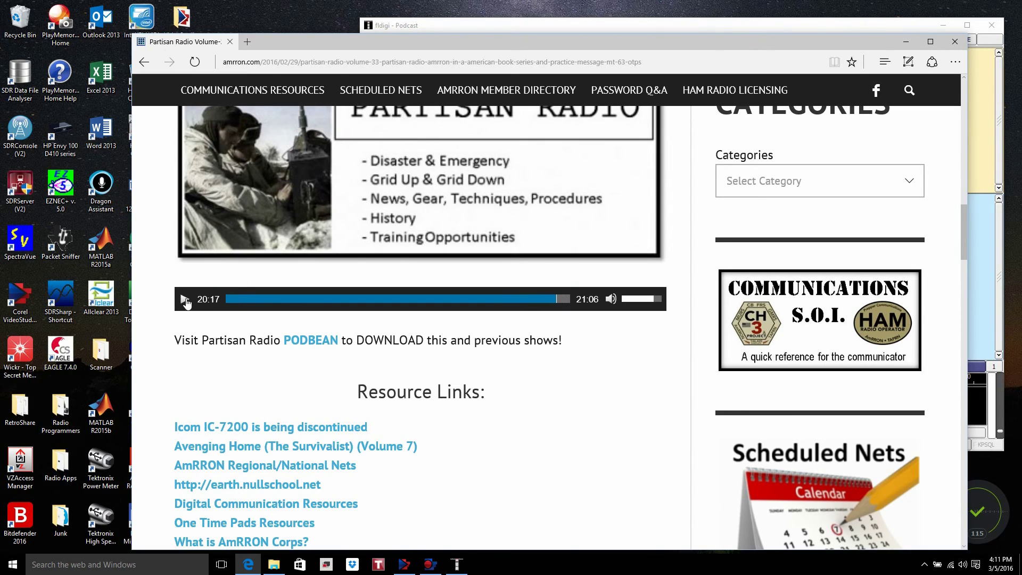
{"action": "left_click", "coordinate": [185, 300]}
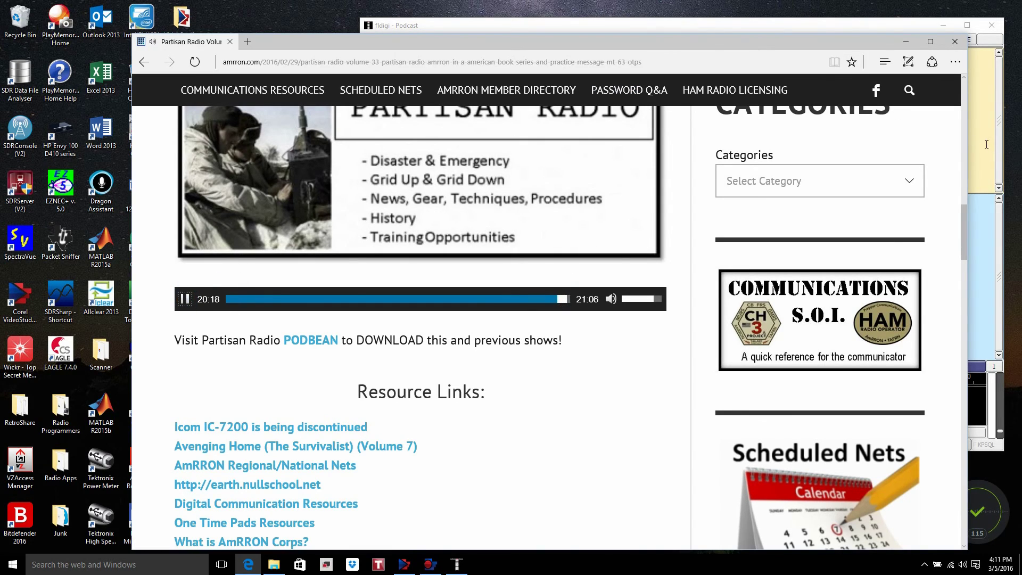
Step: Switch back to fldigi and tune the MT63-1KL receive band in the waterfall to about 1284 Hz
{"action": "left_click", "coordinate": [986, 144]}
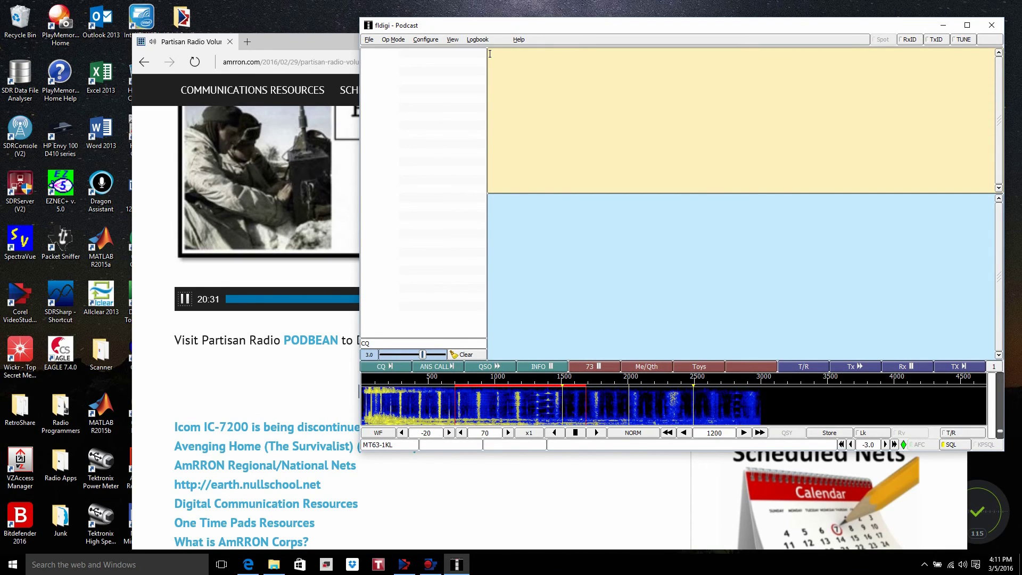
{"action": "left_click", "coordinate": [630, 388]}
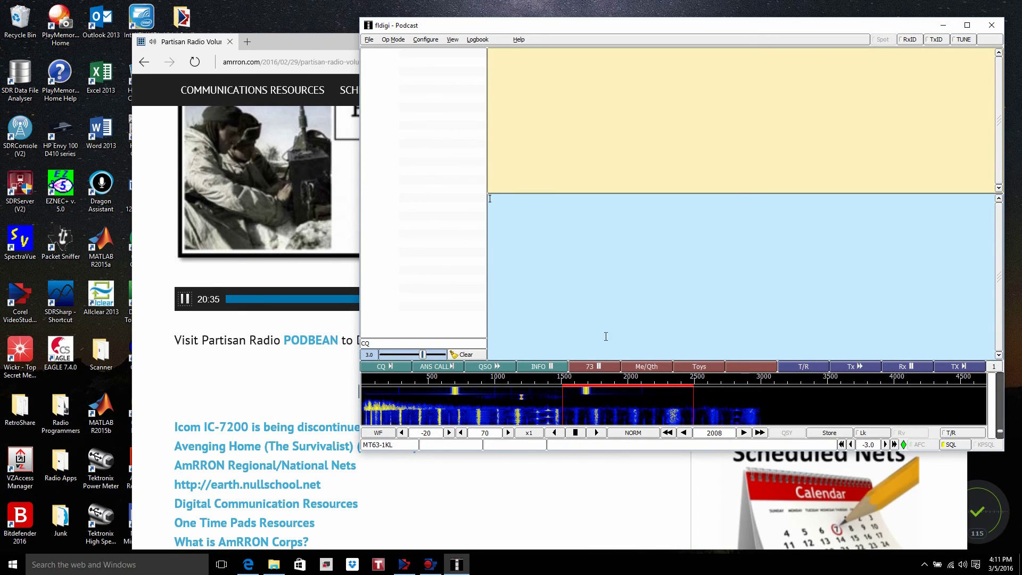
{"action": "left_click", "coordinate": [560, 404]}
{"action": "left_click", "coordinate": [521, 403]}
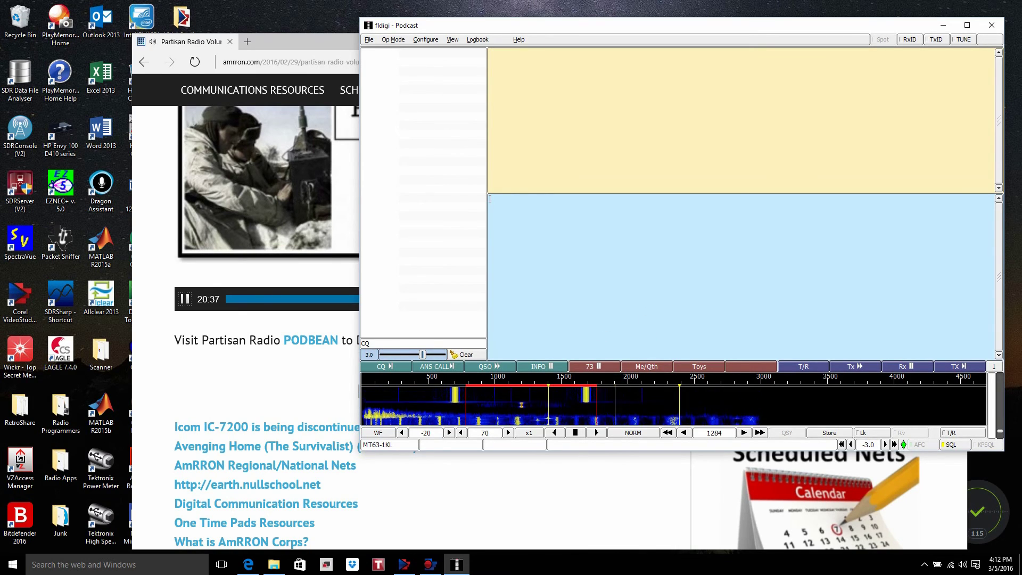